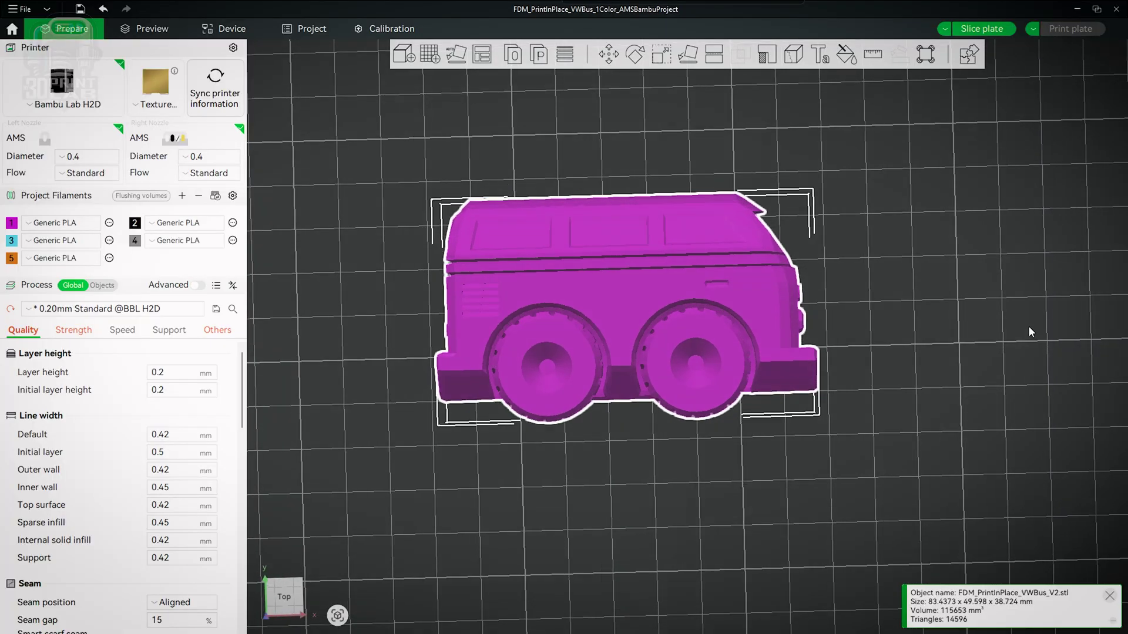
- Deselect the magenta VW bus so nothing is selected on the plate
left_click(1006, 340)
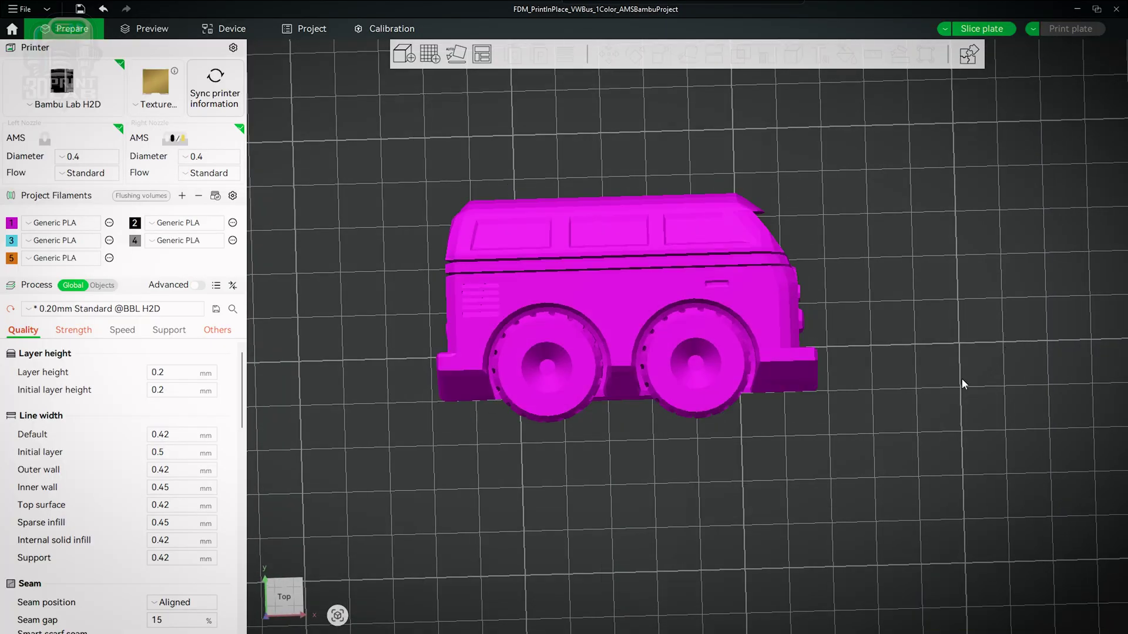
- Split the VW bus into parts and switch the Process list to Objects
left_click(663, 319)
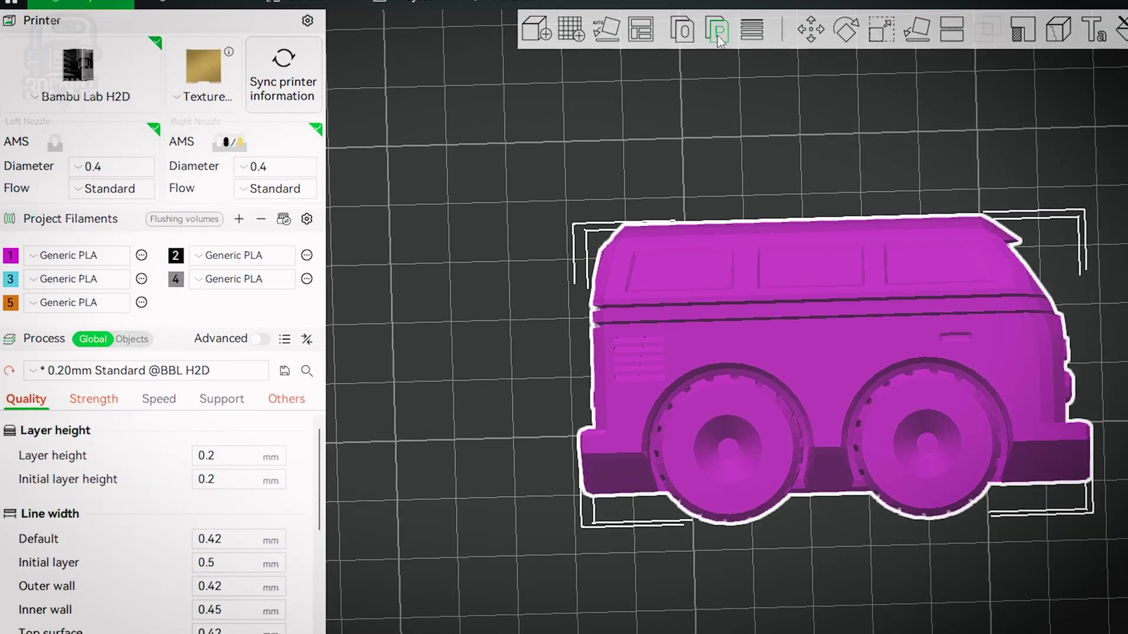
left_click(718, 32)
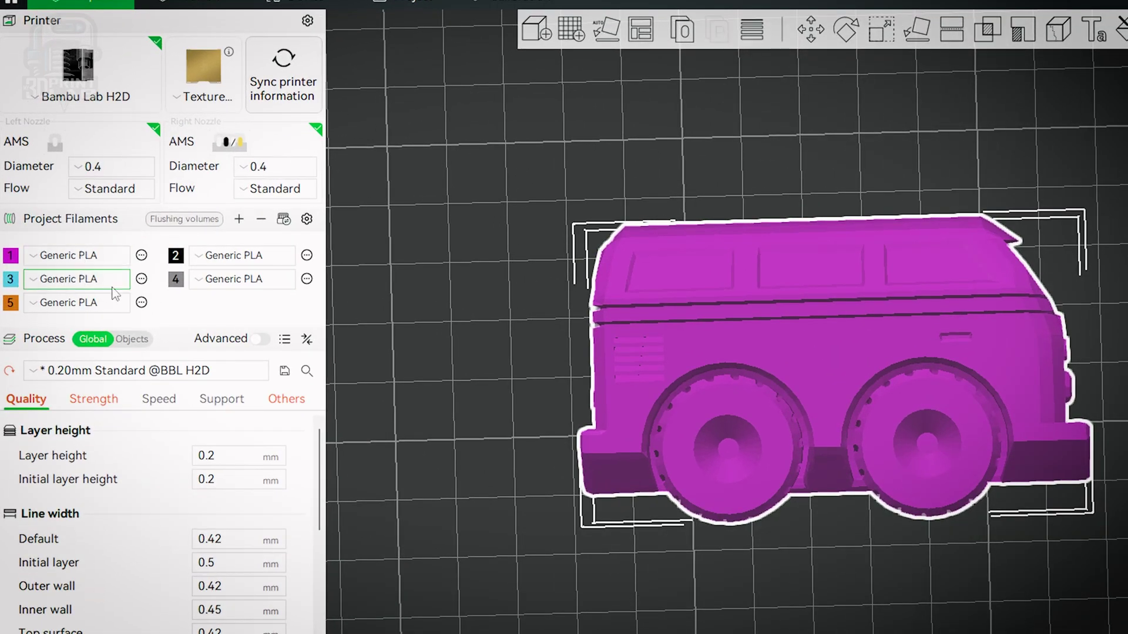
left_click(140, 340)
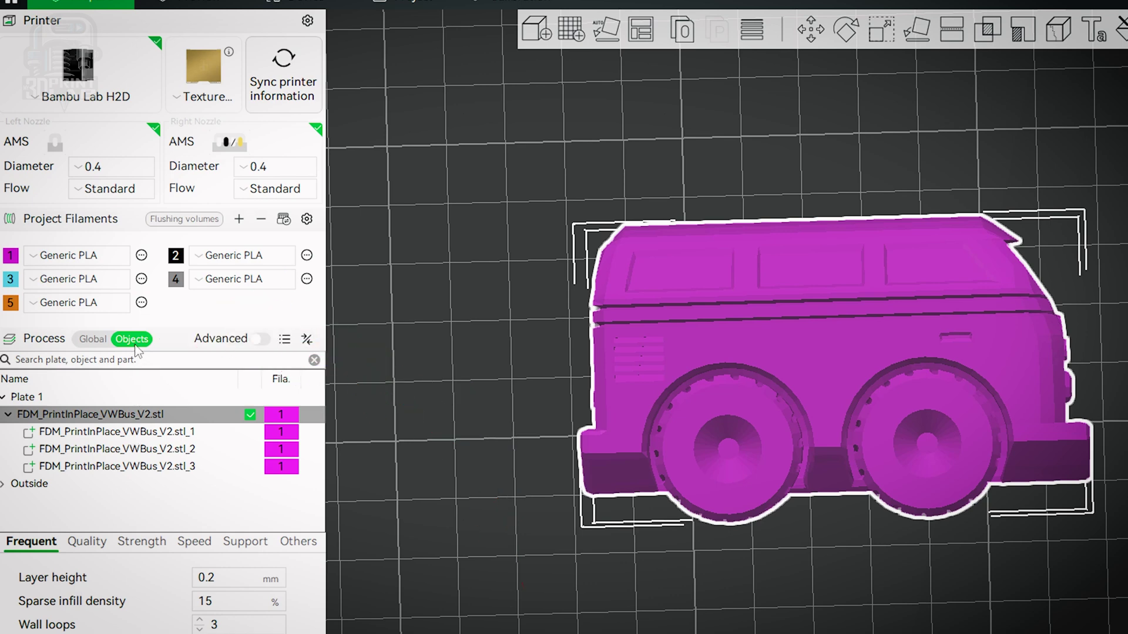
- Select parts stl_1, stl_2 and stl_3 in turn to identify the body and both wheel sets
left_click(140, 432)
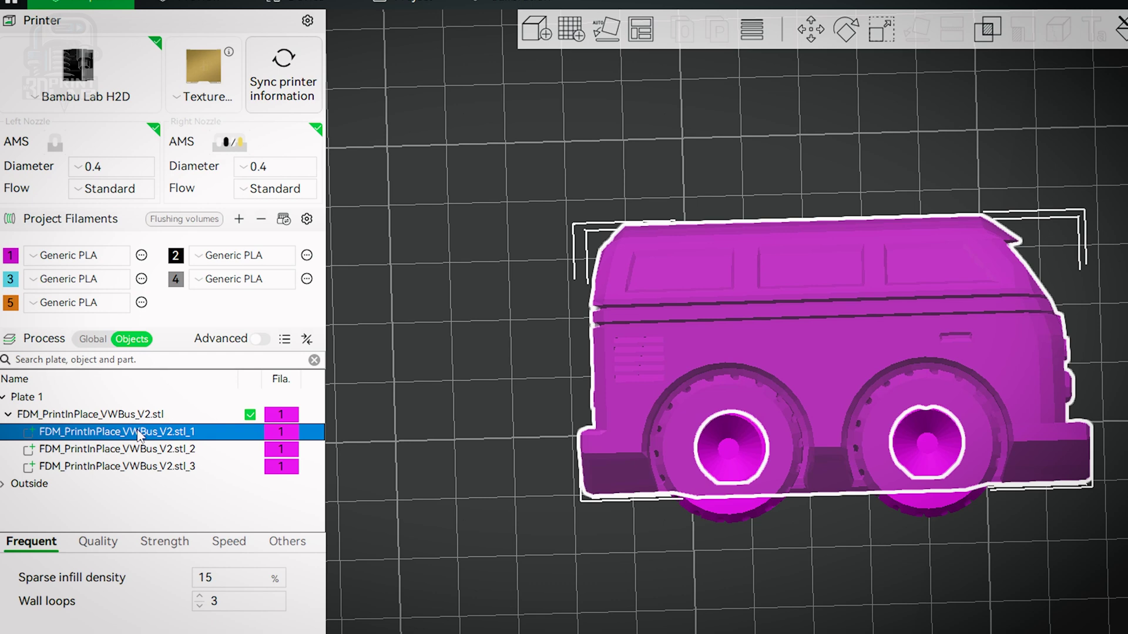
left_click(141, 449)
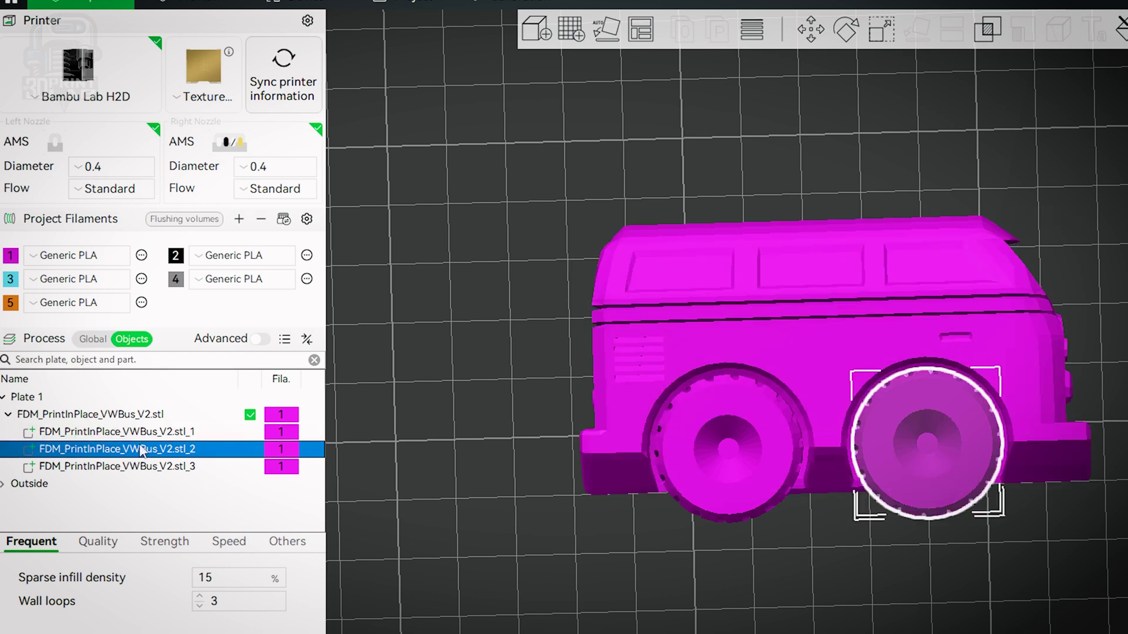
left_click(140, 467)
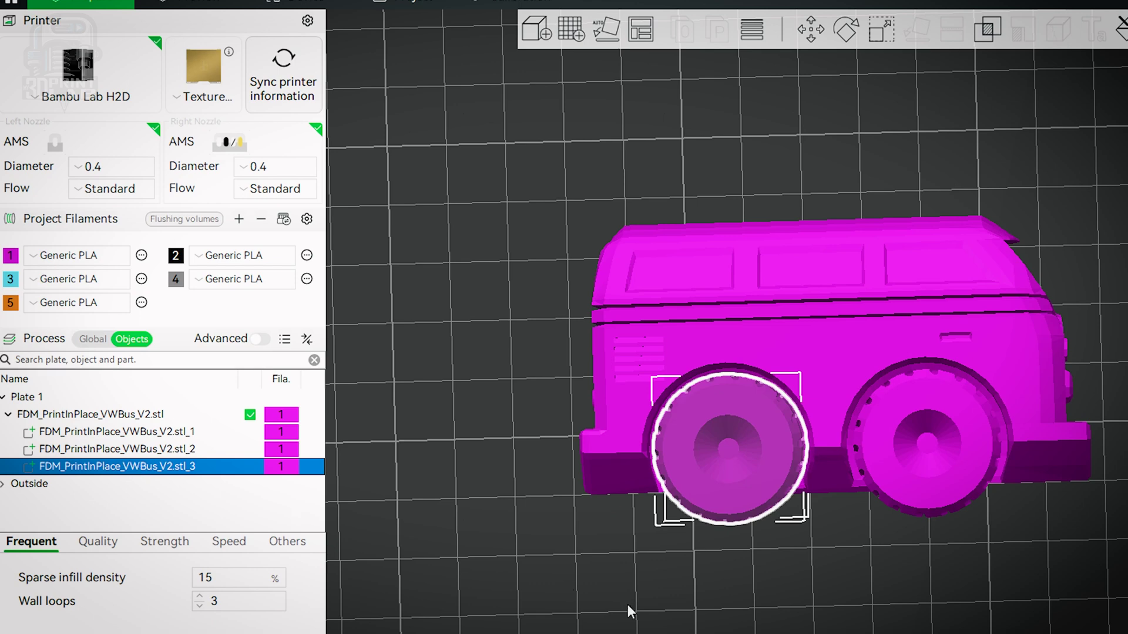
left_click_drag(625, 604, 624, 608)
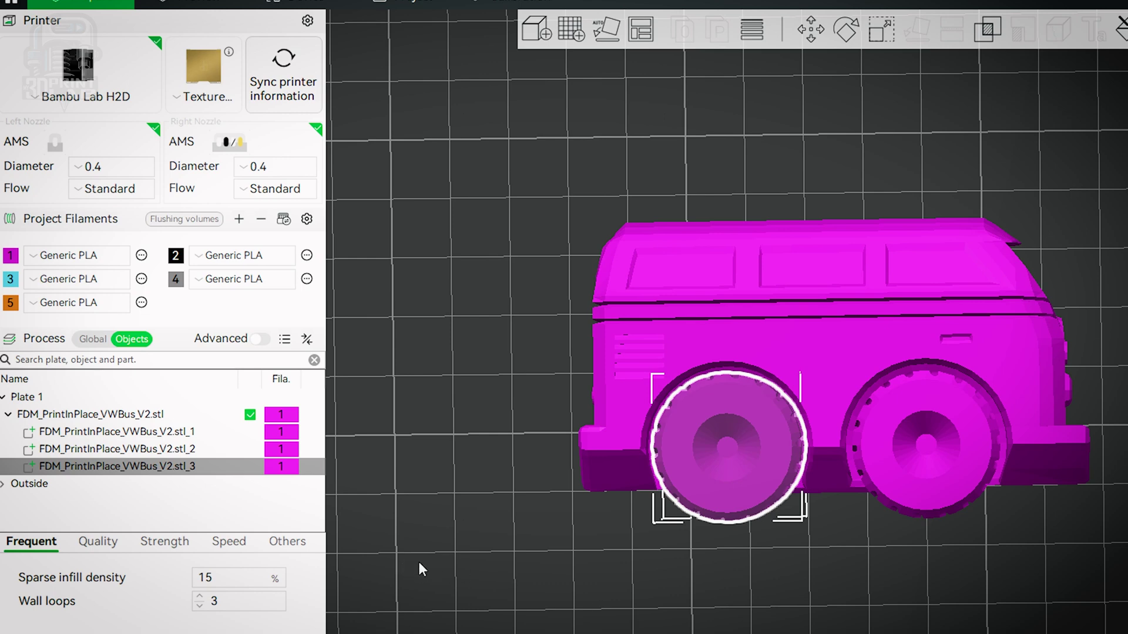
left_click(118, 450)
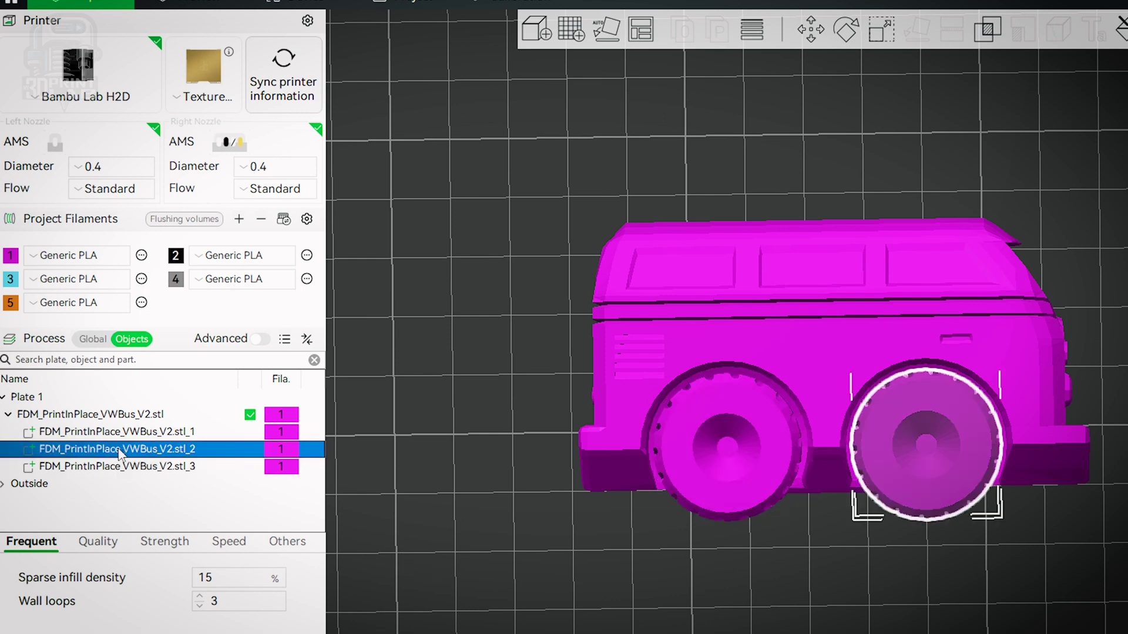
- Assign filament 2 to the right wheels, 5 to the left wheels, and 3 to the body
key("2")
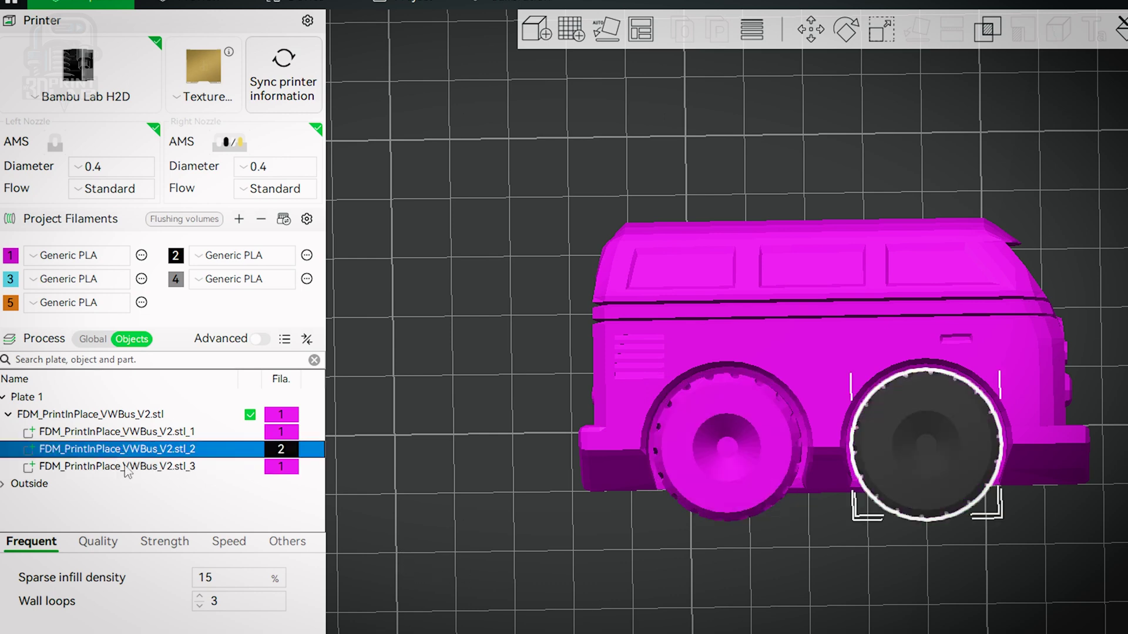
left_click(126, 467)
key("5")
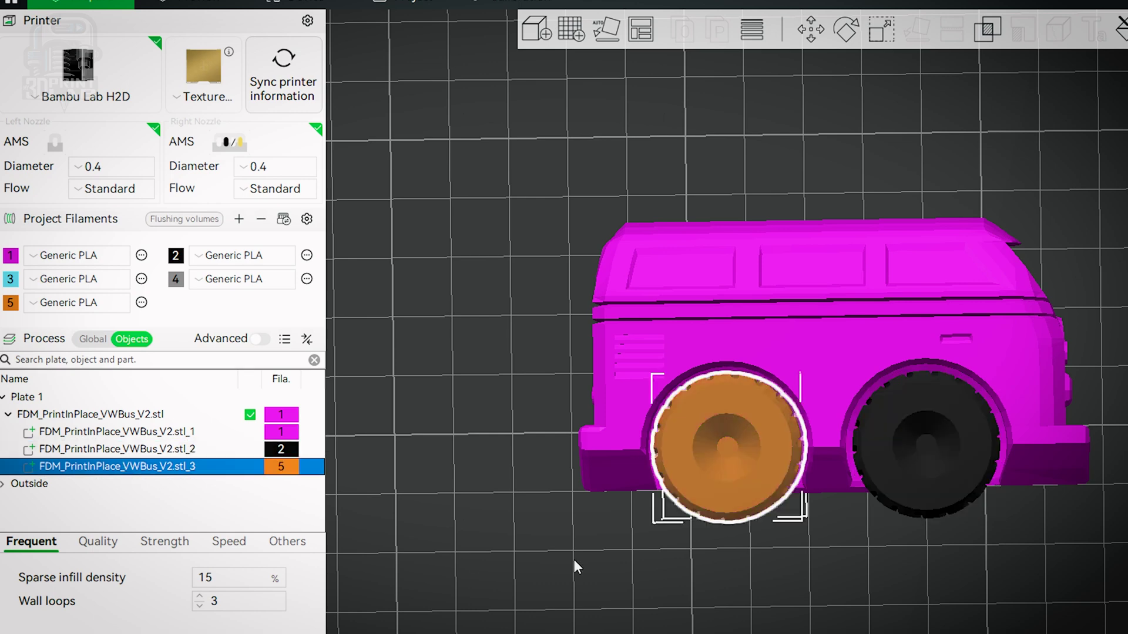
left_click(765, 581)
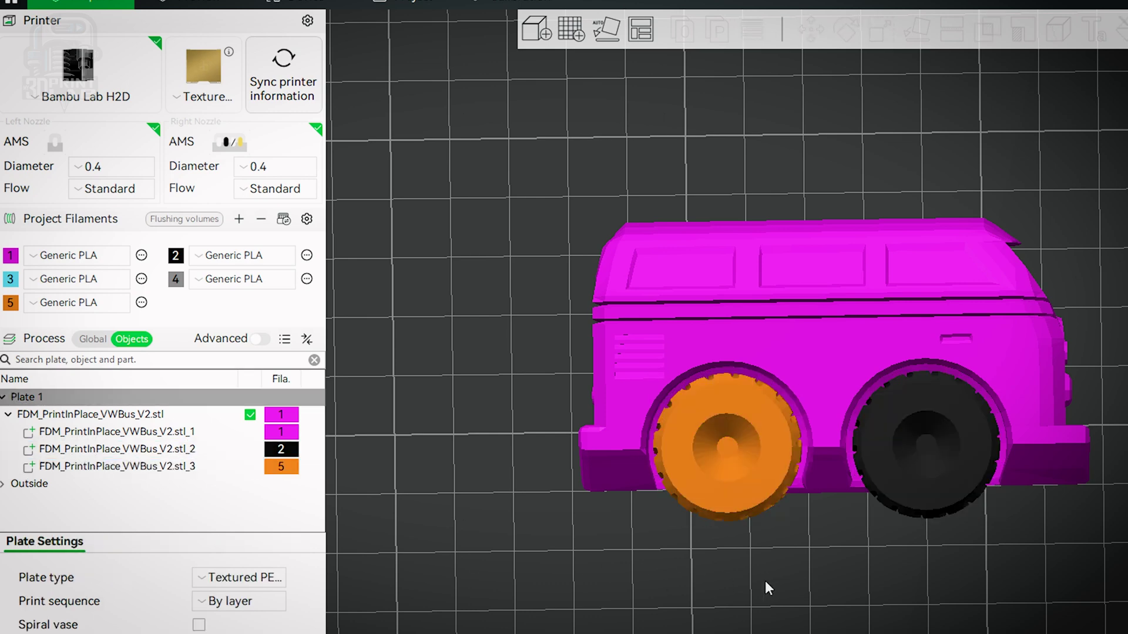
left_click(128, 433)
key("3")
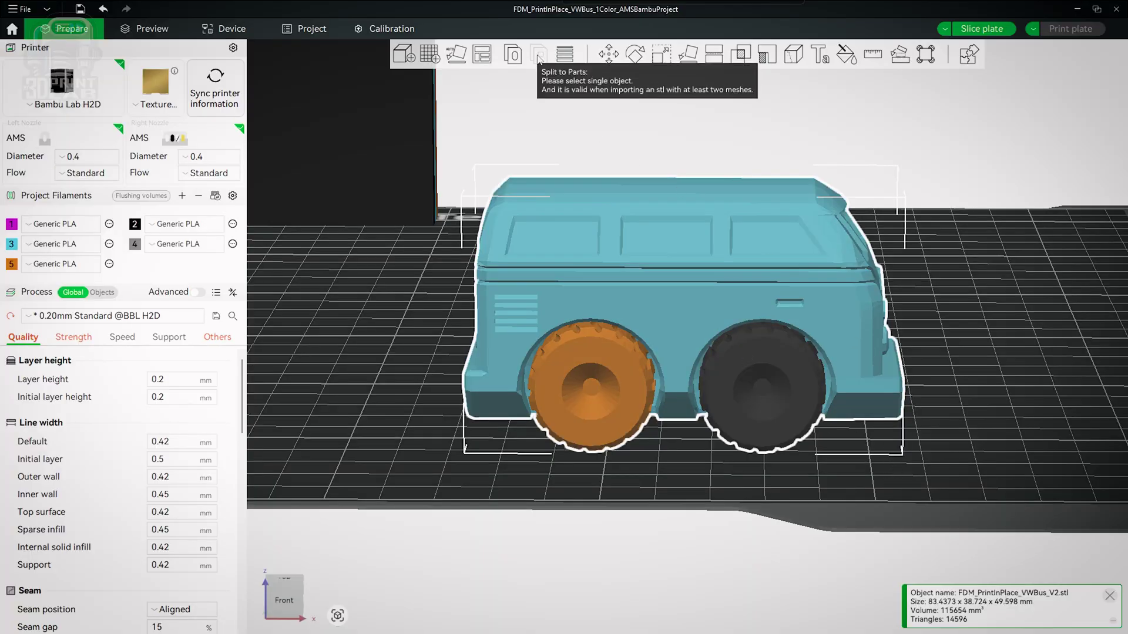
left_click(106, 295)
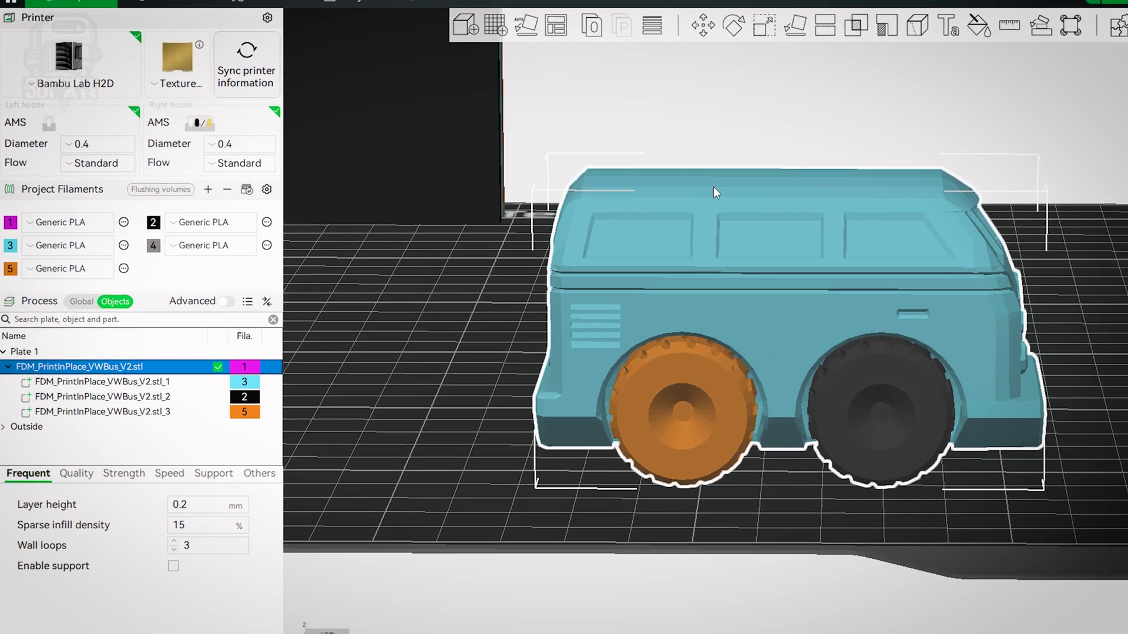
- Split the coloured bus into separate objects, undoing once and splitting again
key("3")
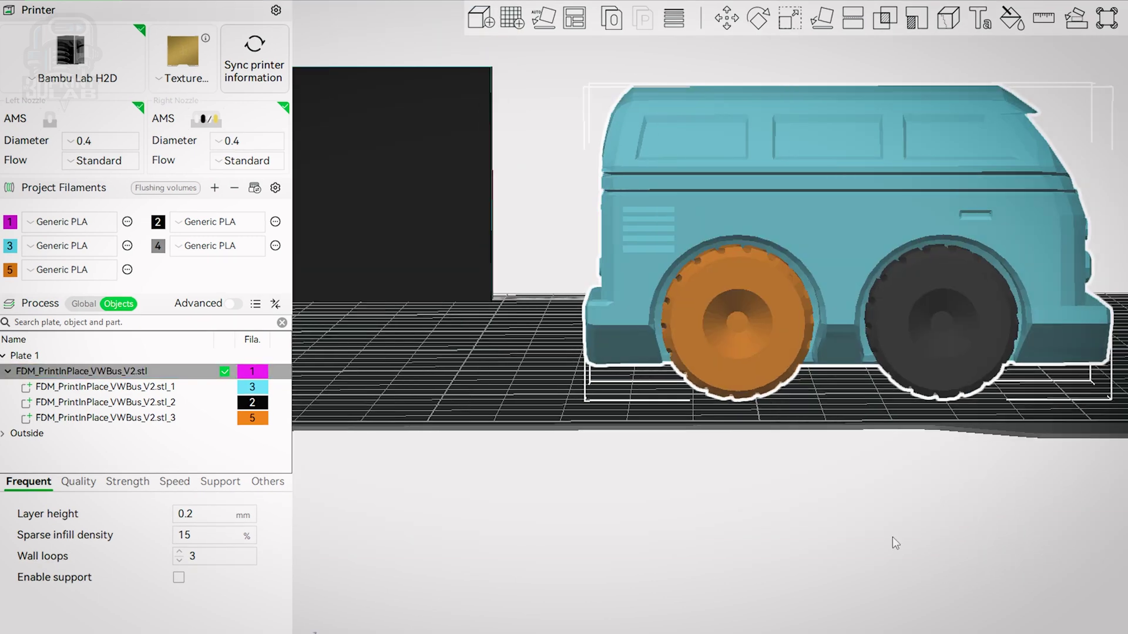
left_click(613, 21)
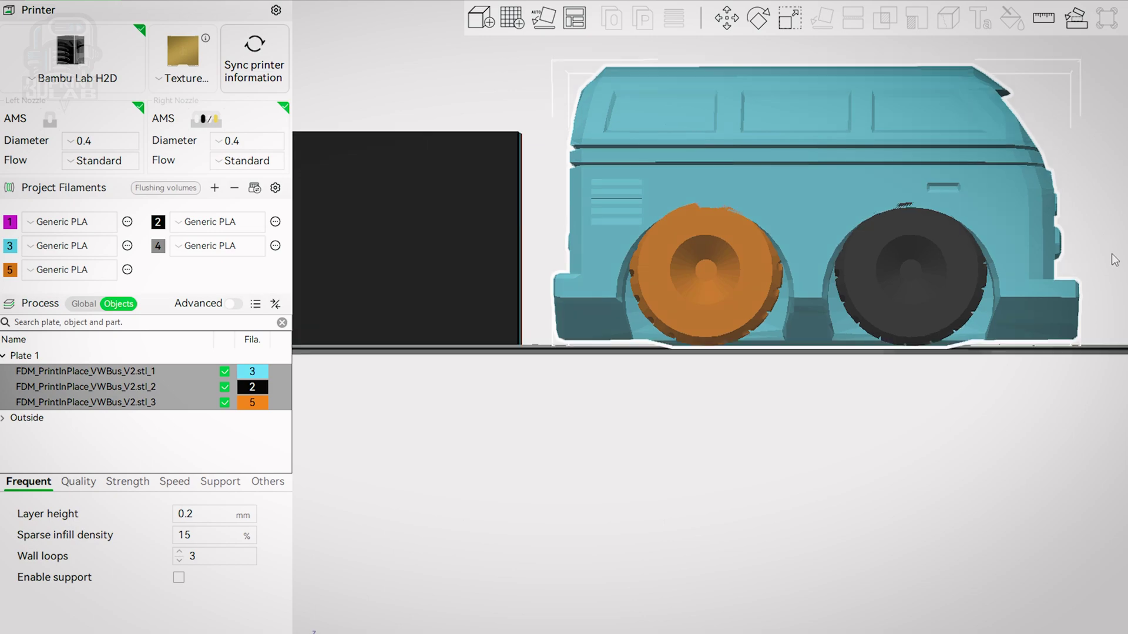
left_click_drag(1114, 278, 1123, 316)
left_click_drag(1123, 457, 1127, 400)
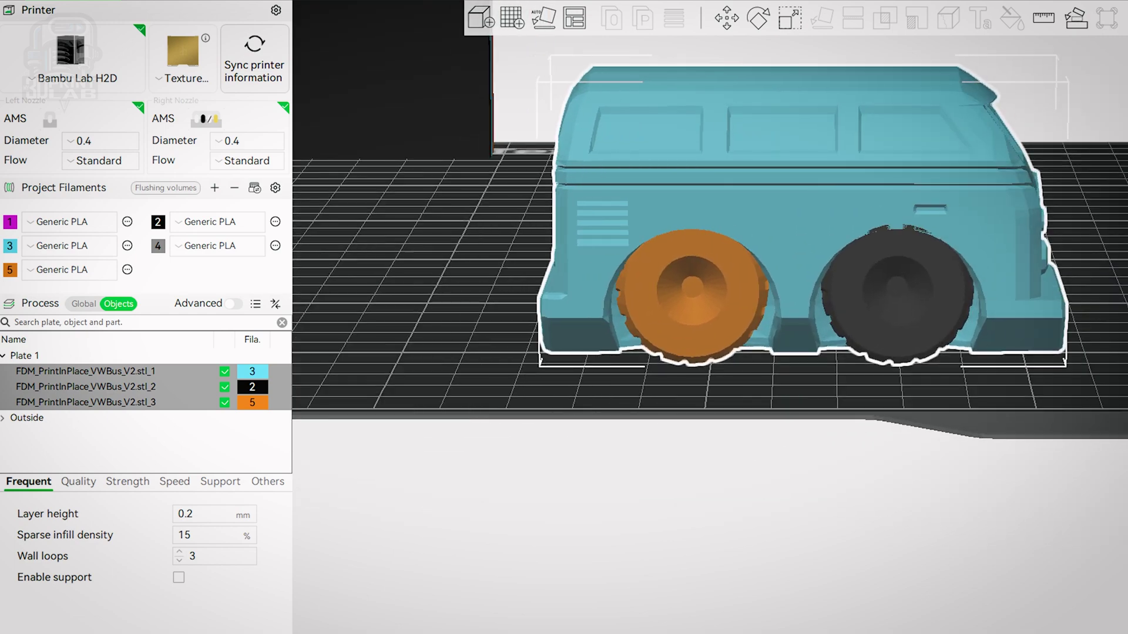
key("ctrl+z")
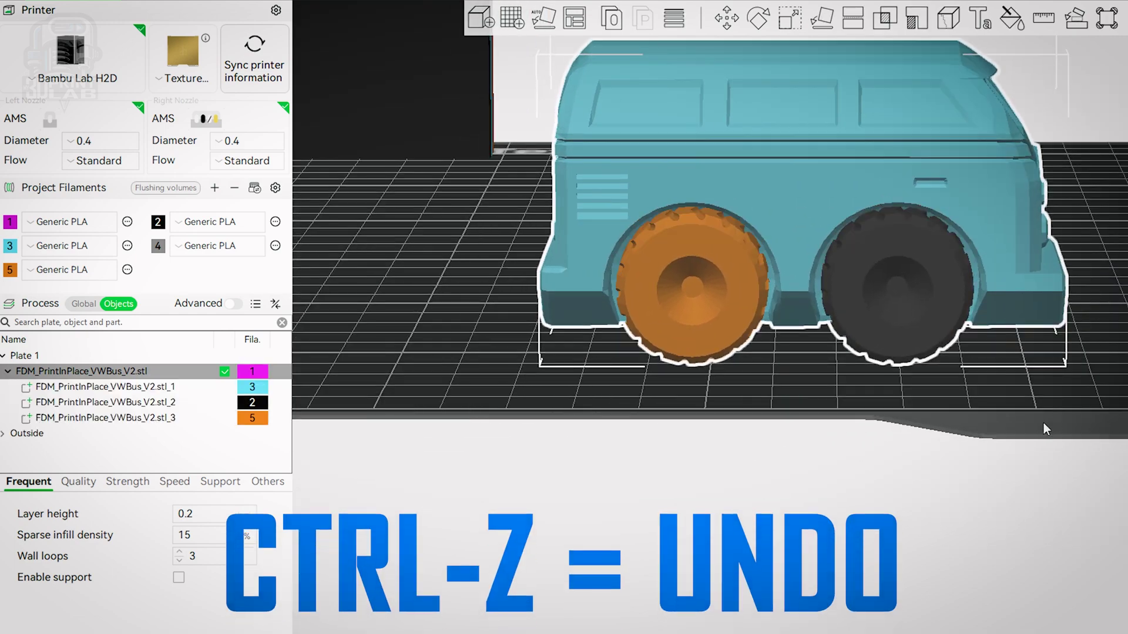
left_click(613, 20)
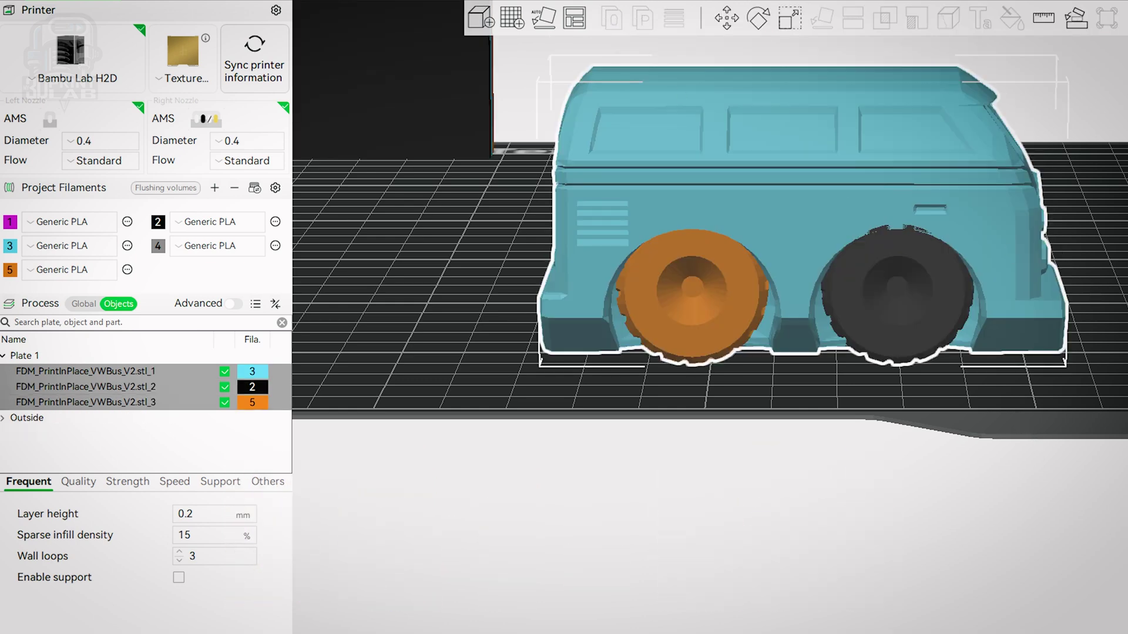
scroll(704, 235, "down", 5)
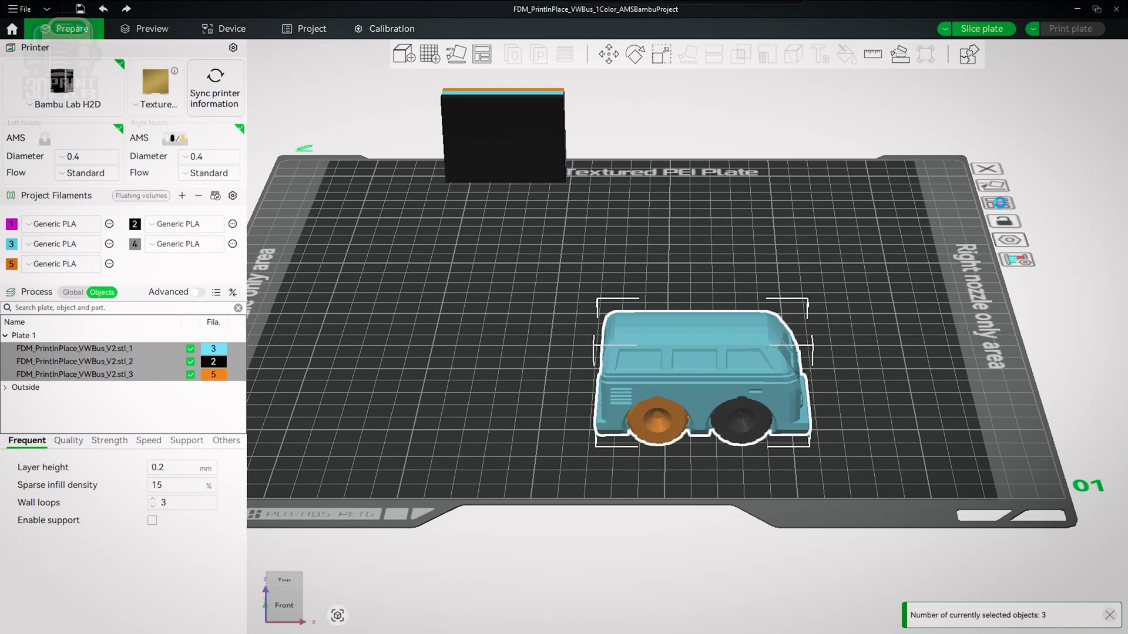
- Auto-arrange the body and both wheel sets, then view them from the top
left_click(999, 203)
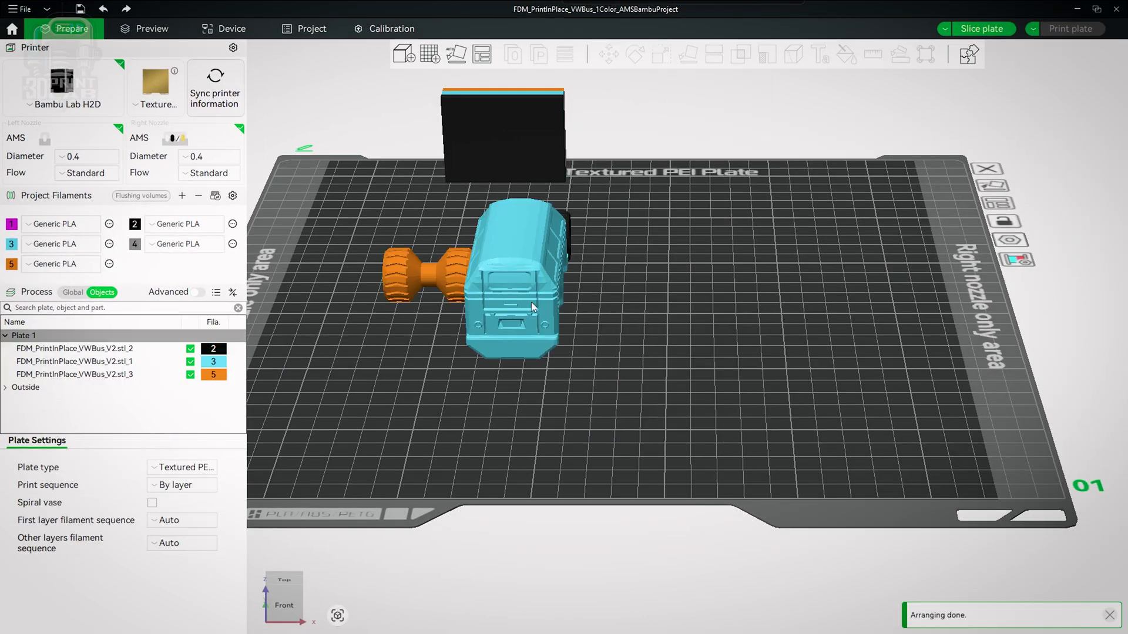
key("1")
scroll(652, 346, "up", 3)
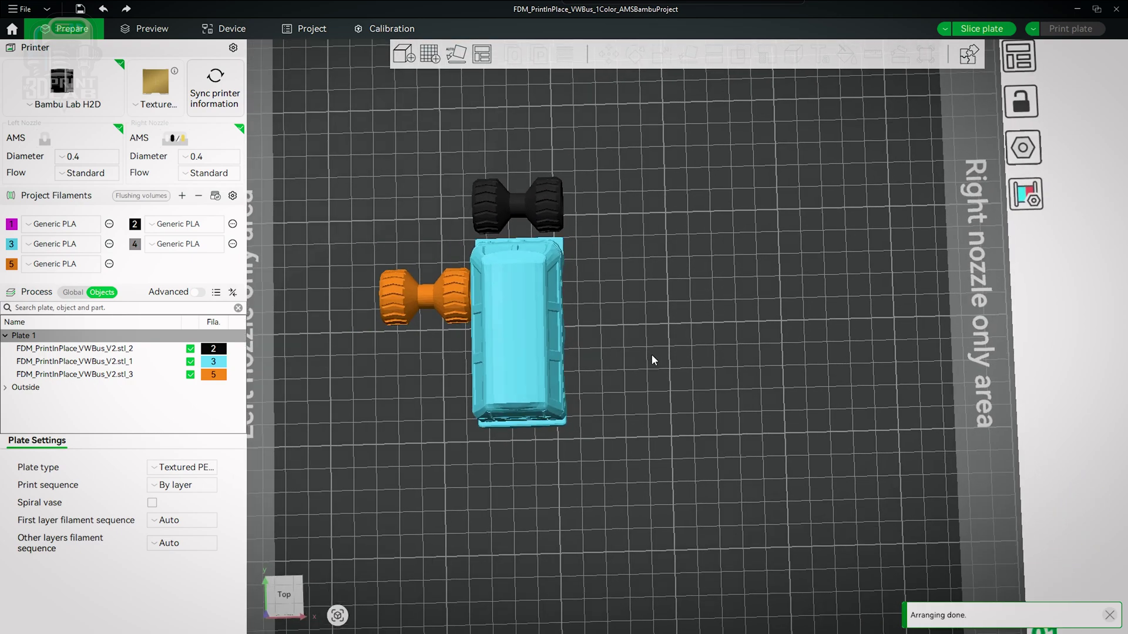
scroll(651, 355, "up", 2)
middle_click_drag(646, 333, 753, 333)
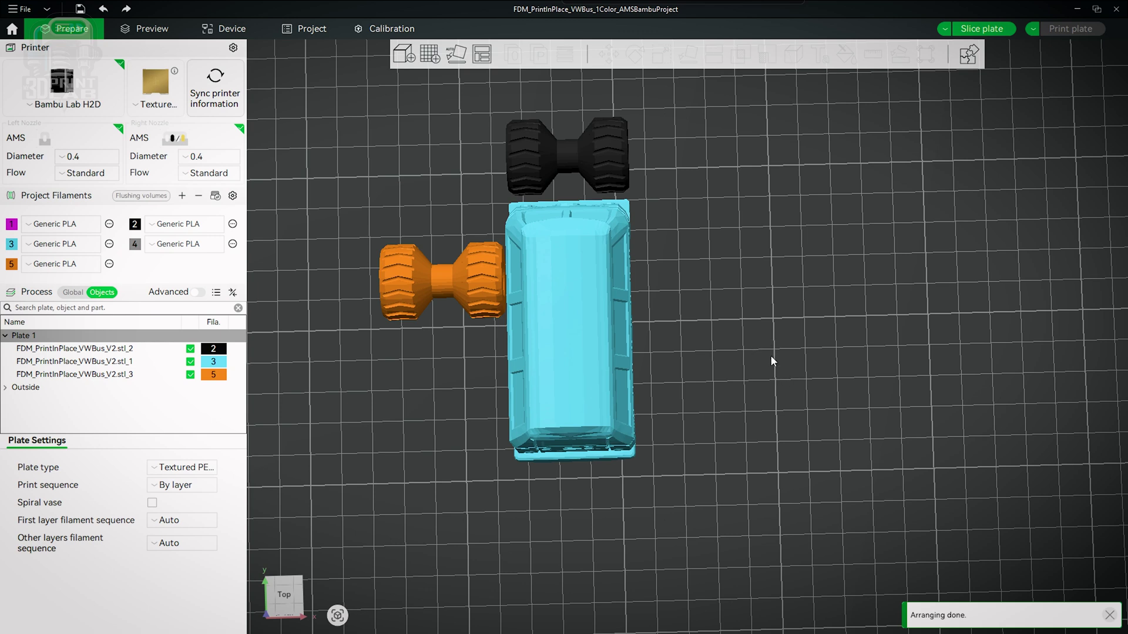
right_click(482, 54)
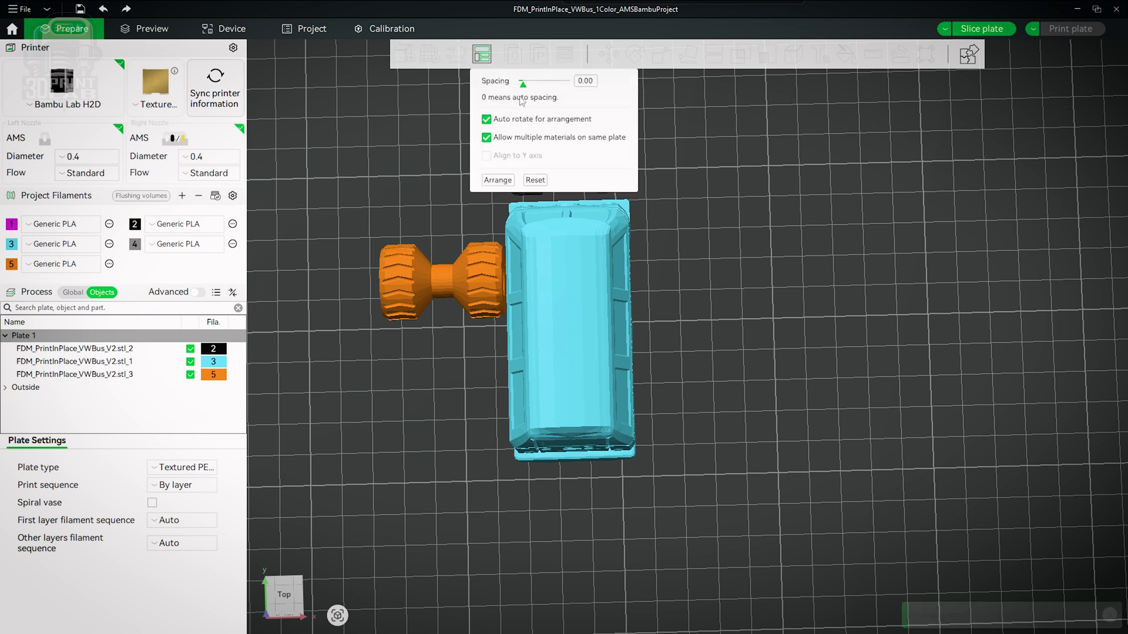
- Re-arrange, then drag the cyan body down, black wheels right, and orange wheels up-left
left_click(504, 184)
mouse_move(759, 329)
left_mouse_down()
mouse_move(749, 327)
mouse_move(748, 343)
left_mouse_up()
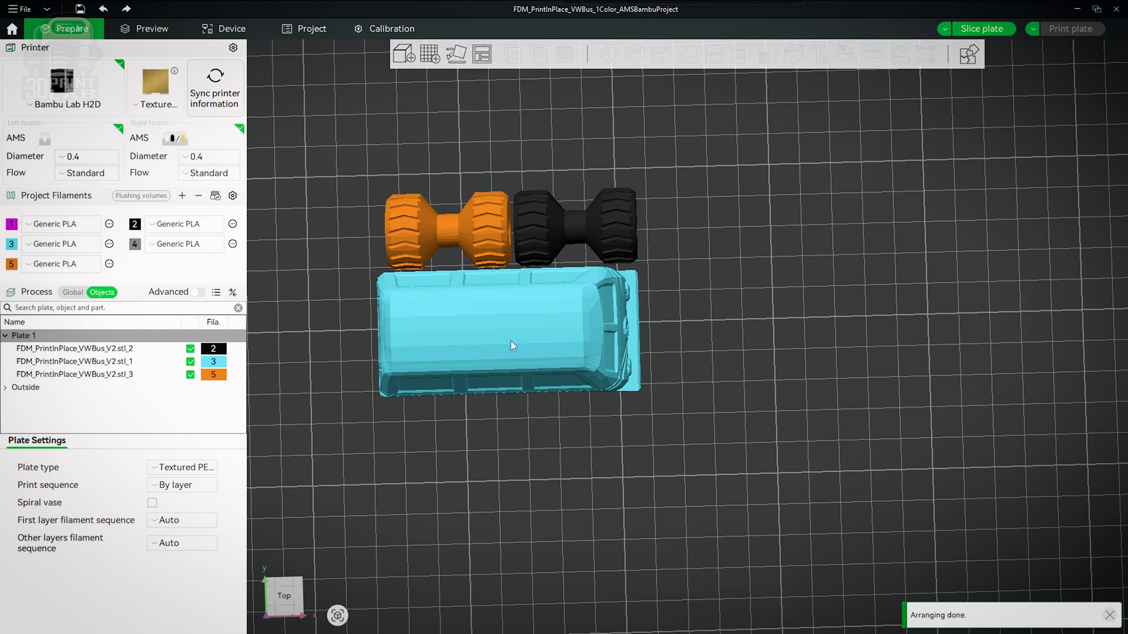
left_click_drag(510, 340, 538, 486)
left_click_drag(597, 240, 879, 229)
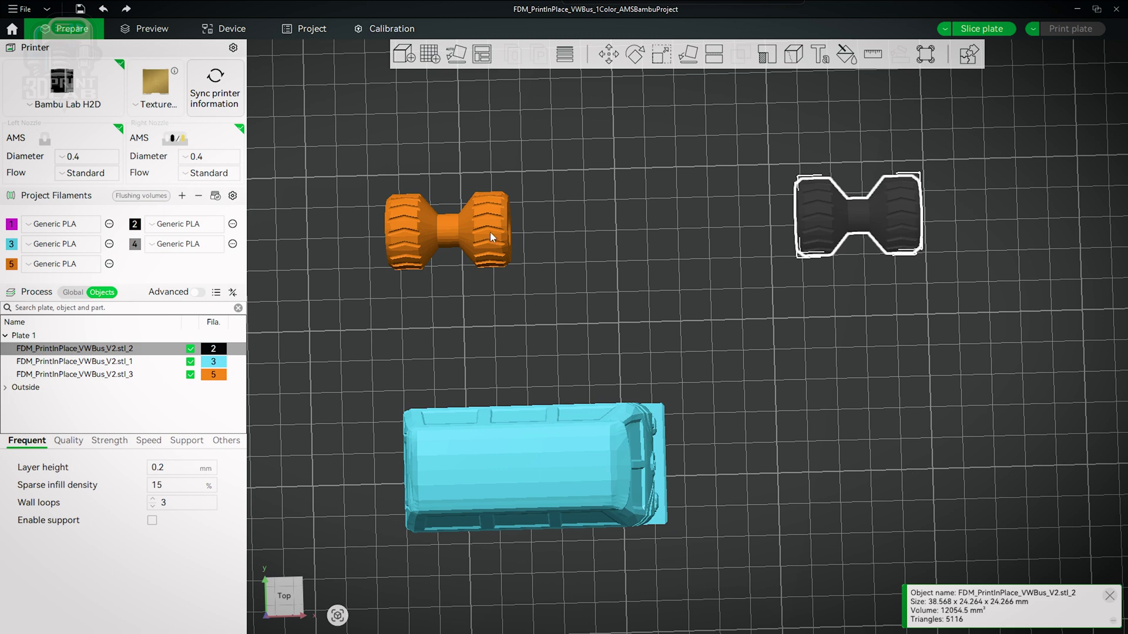
left_click_drag(492, 237, 444, 171)
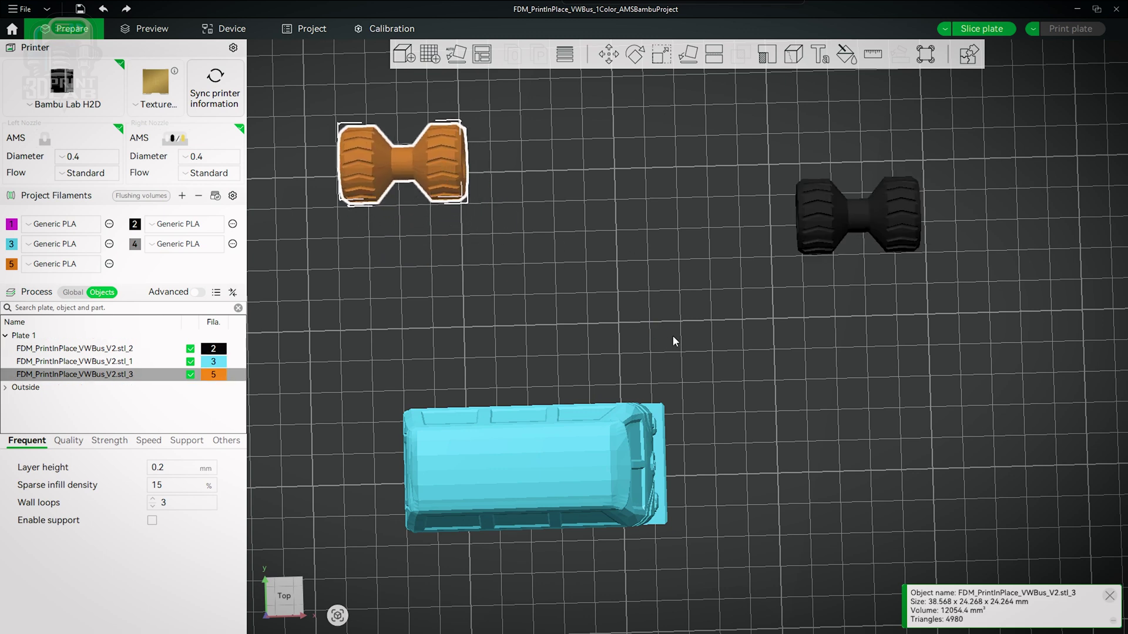
scroll(672, 336, "down", 10)
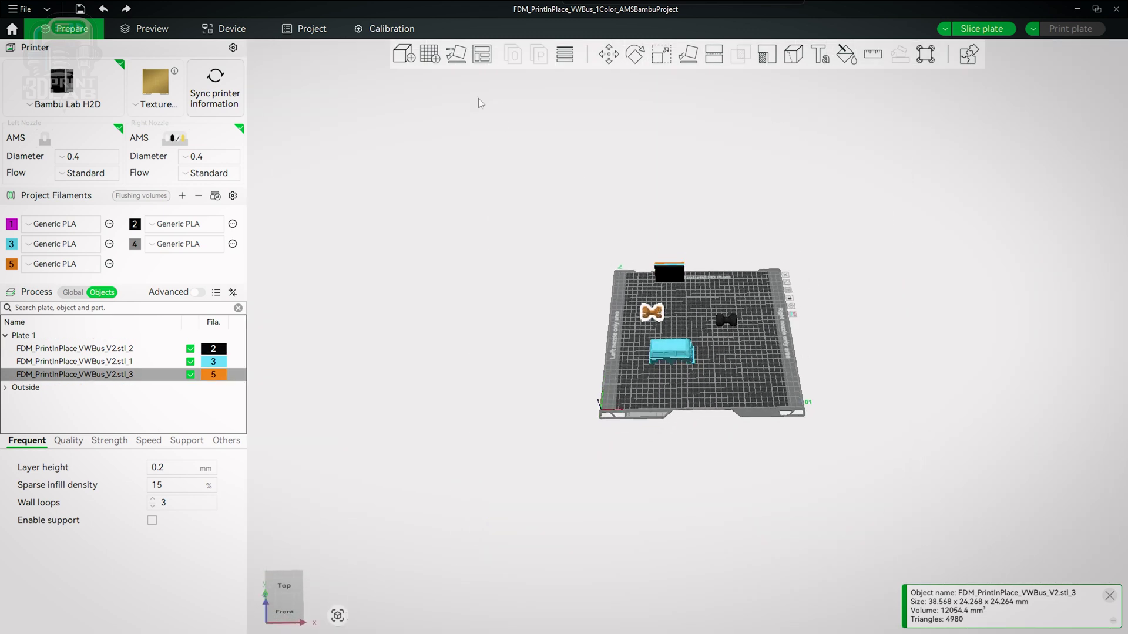
- Add two plates and move the black wheels to Plate 2 and the orange wheels to Plate 3
left_click(431, 56)
left_click(432, 56)
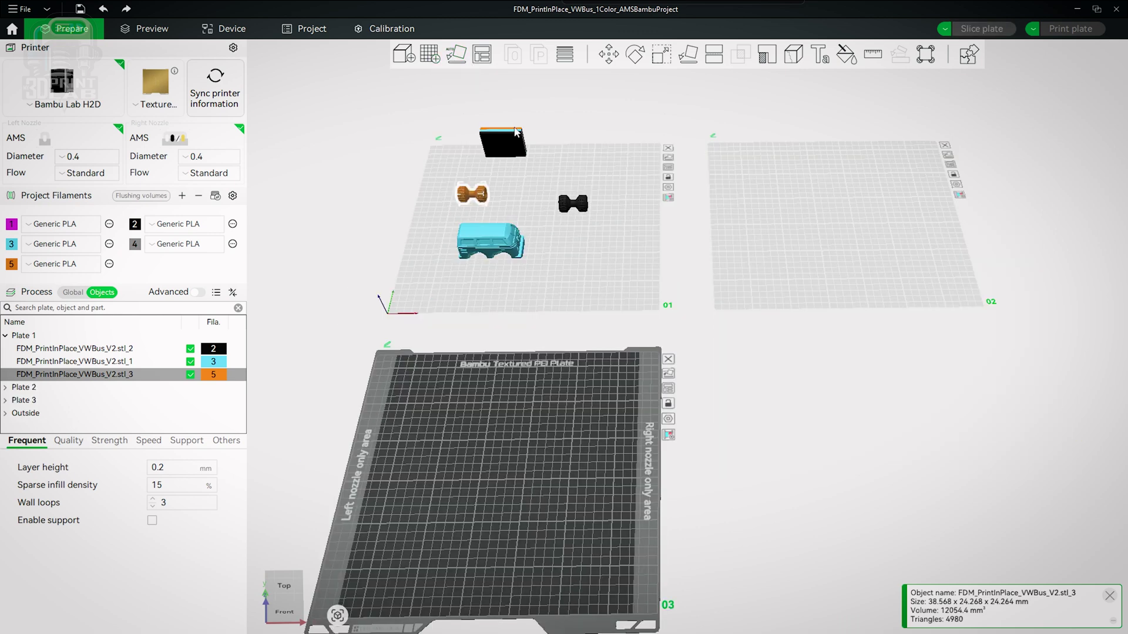
left_click_drag(584, 206, 860, 209)
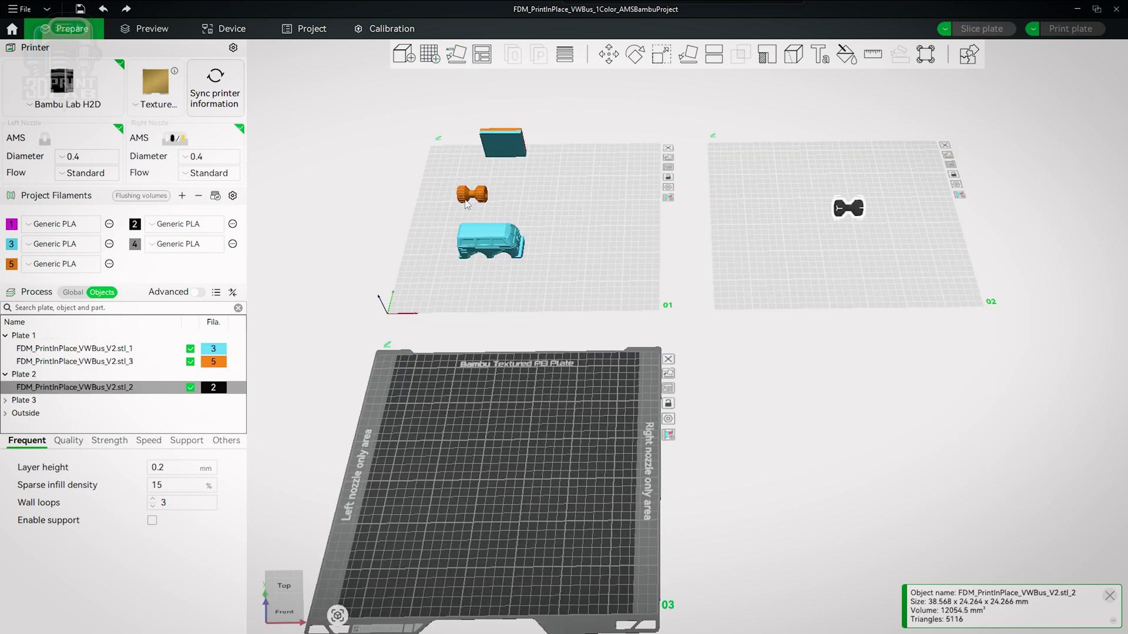
left_click_drag(475, 198, 496, 480)
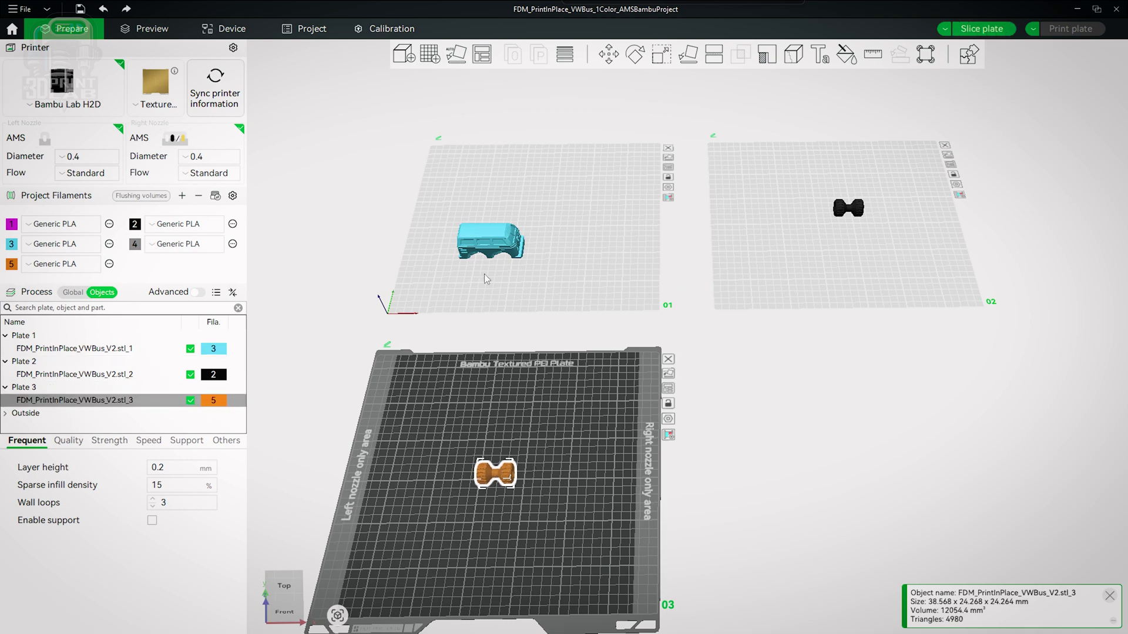
left_click(580, 245)
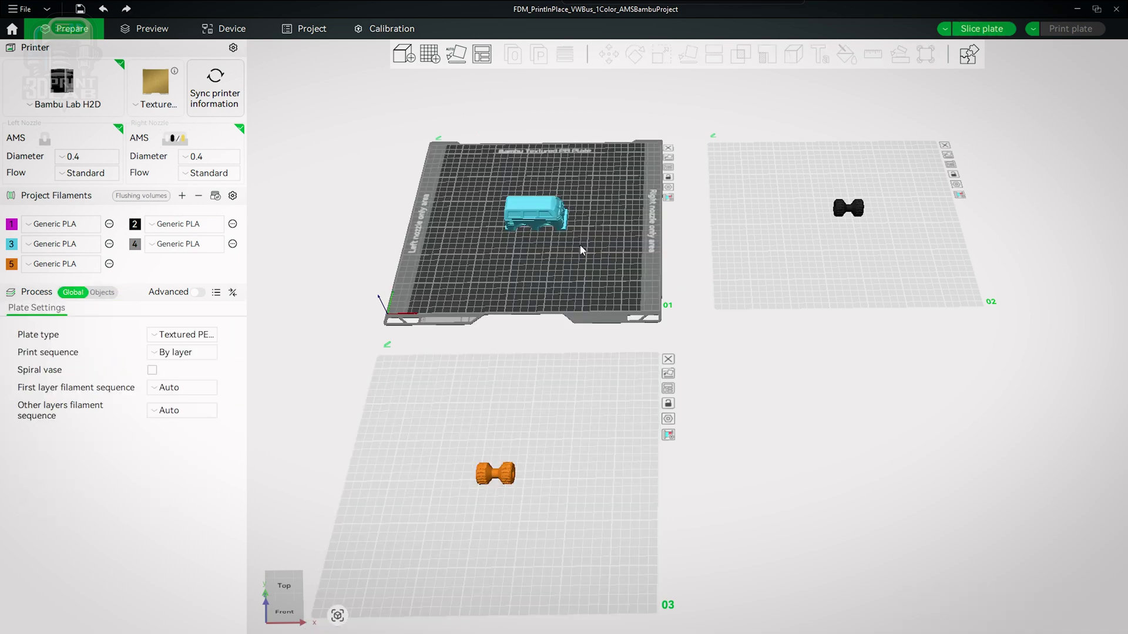
scroll(569, 260, "up", 8)
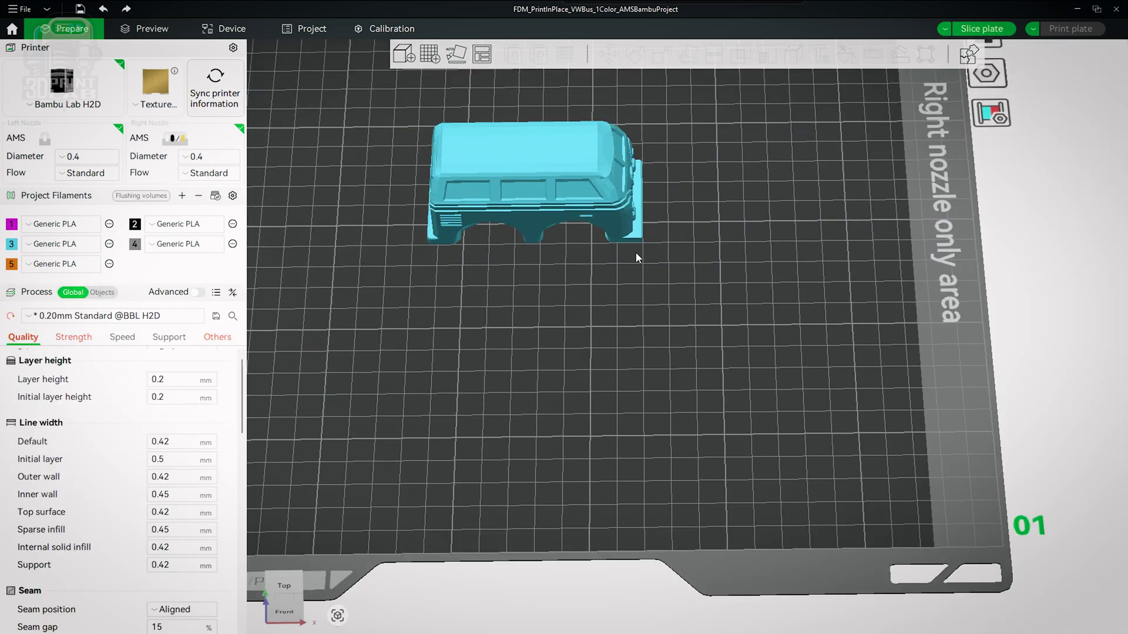
scroll(636, 269, "up", 5)
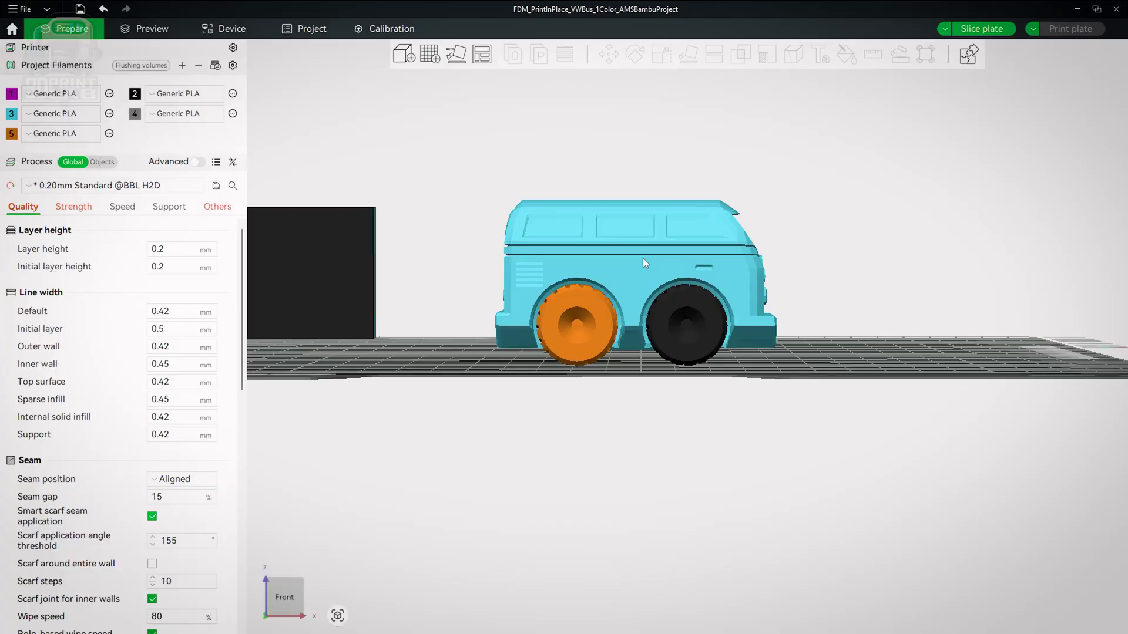
- Select the assembled bus, show the Objects list, and open the Cut tool
left_click(636, 292)
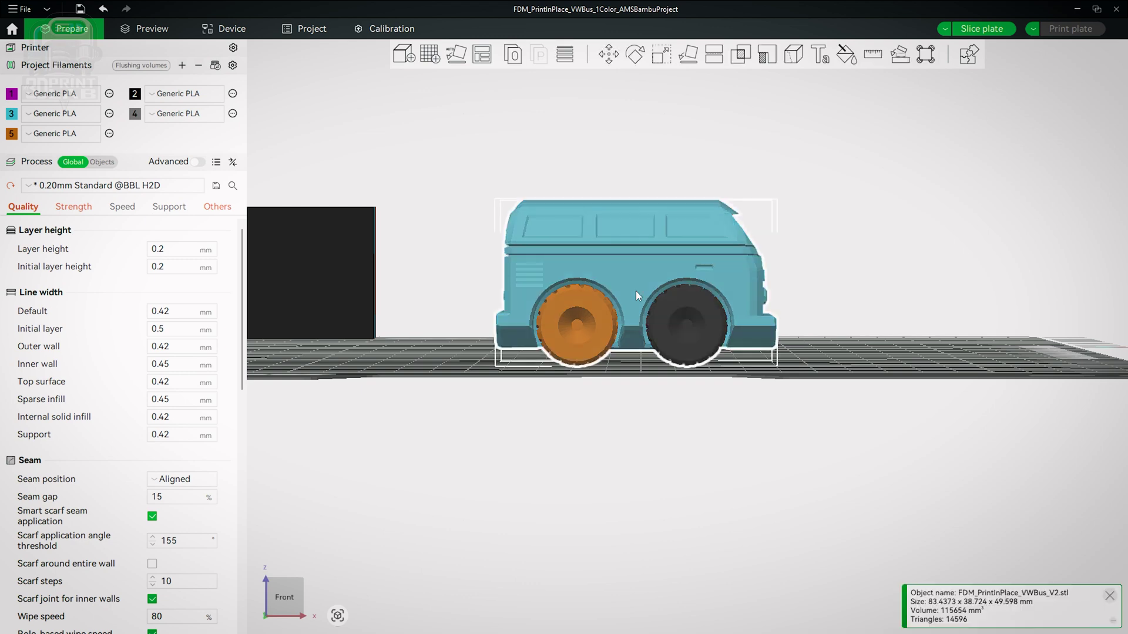
left_click(102, 161)
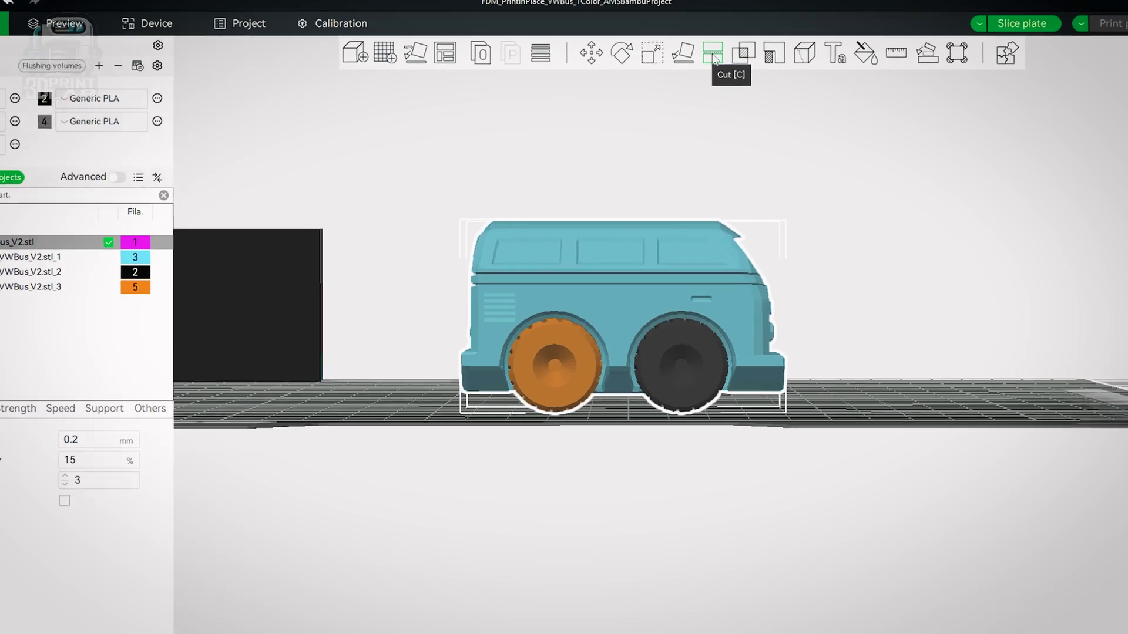
left_click(714, 55)
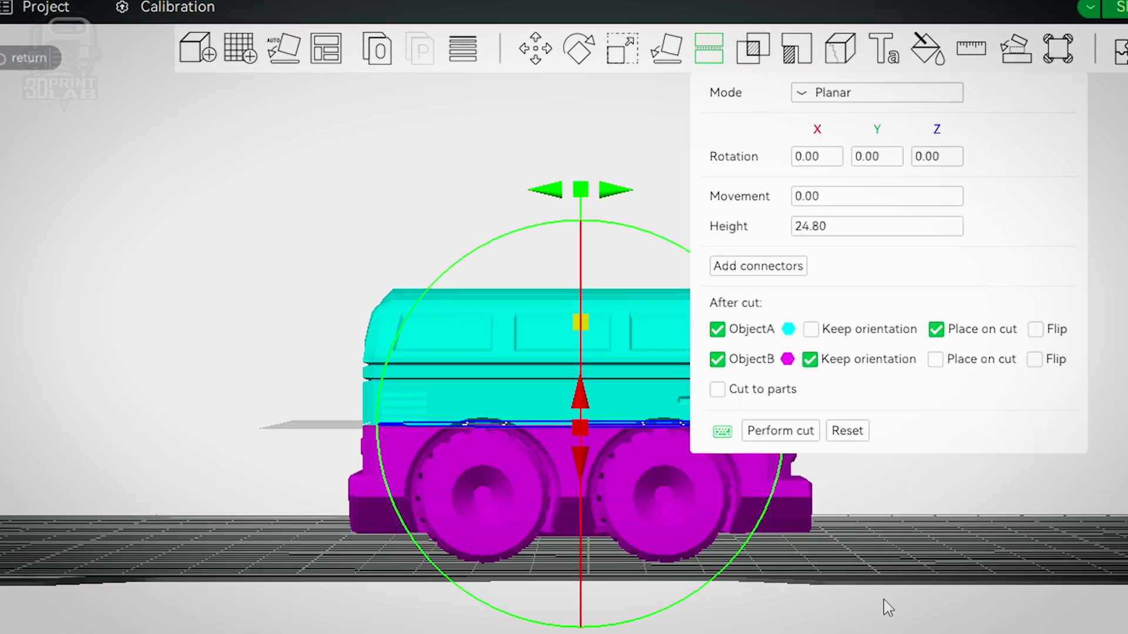
- Raise the planar cut plane to height 36.11, between the roof and the lower body
right_click_drag(887, 608, 693, 633)
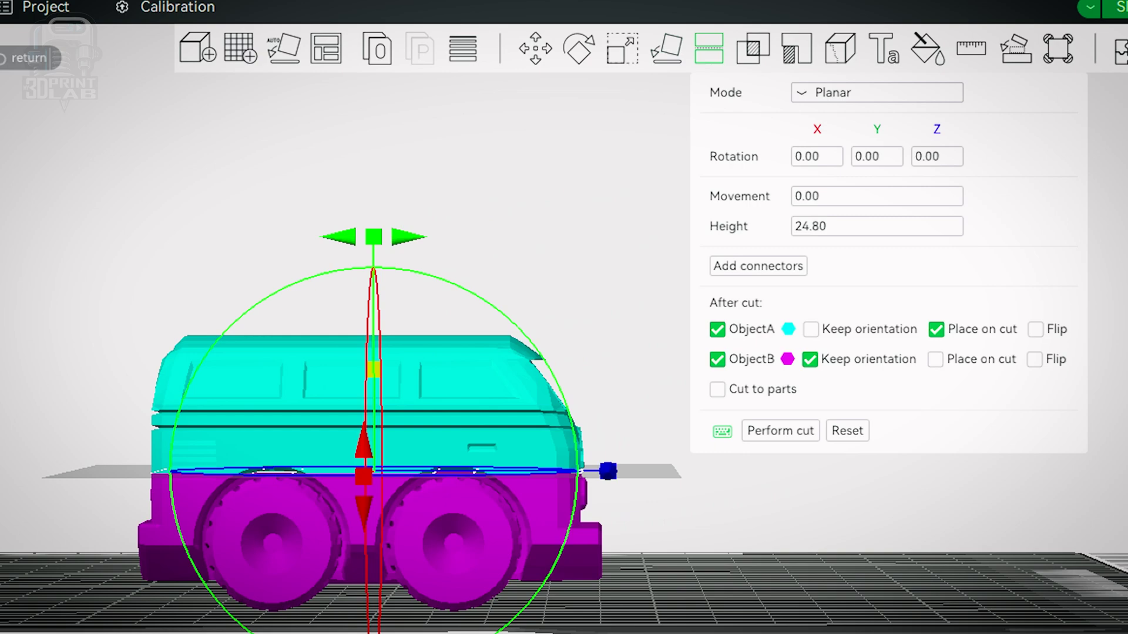
left_click_drag(693, 633, 605, 633)
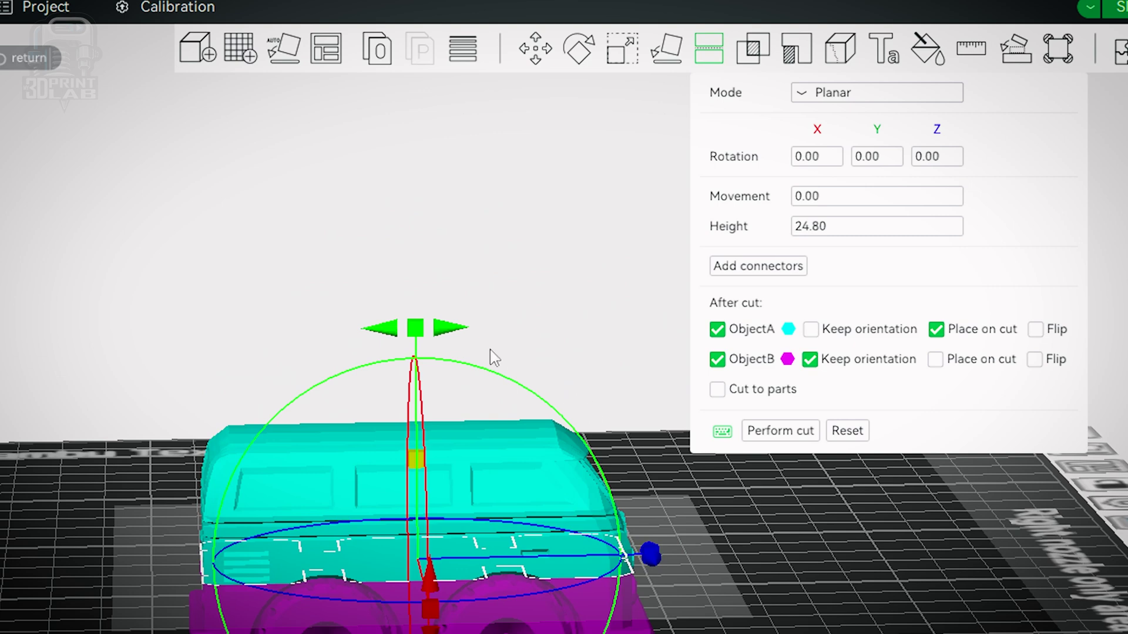
left_click_drag(460, 344, 439, 363)
left_click_drag(447, 522, 555, 515)
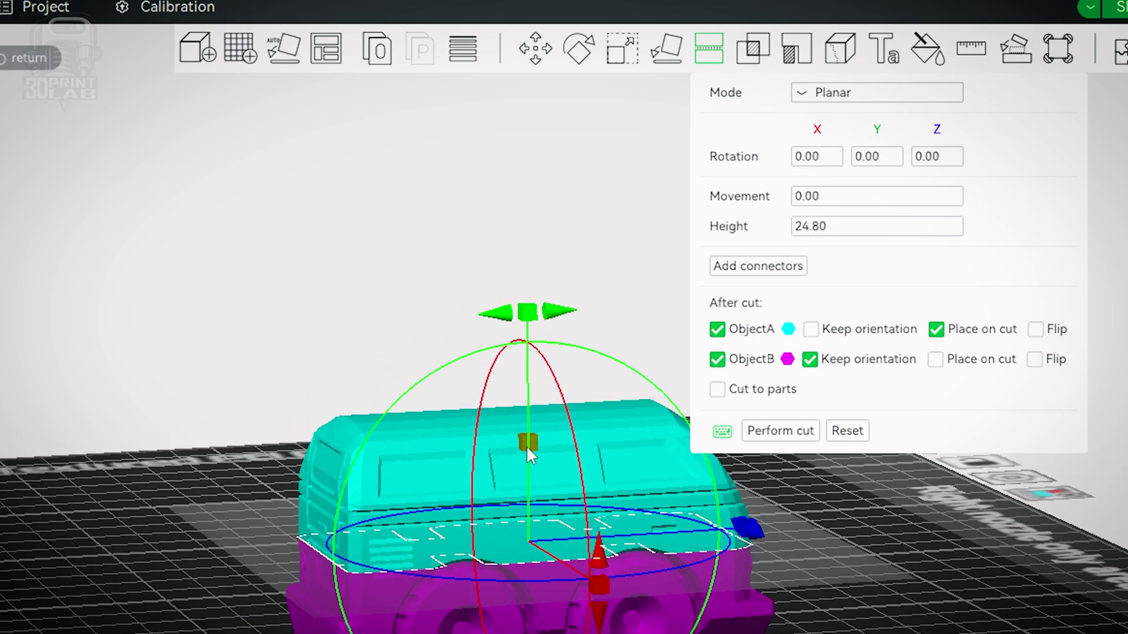
mouse_move(533, 444)
left_mouse_down()
mouse_move(531, 373)
mouse_move(538, 476)
mouse_move(533, 379)
mouse_move(544, 445)
left_mouse_up()
left_click_drag(660, 529, 725, 582)
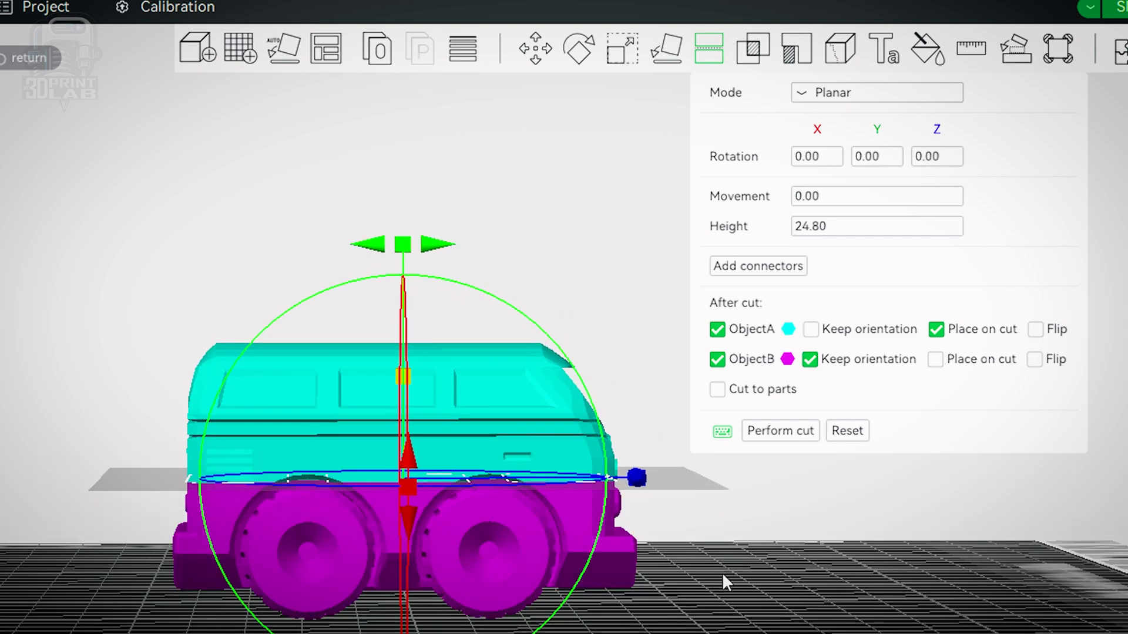
left_click_drag(402, 380, 404, 320)
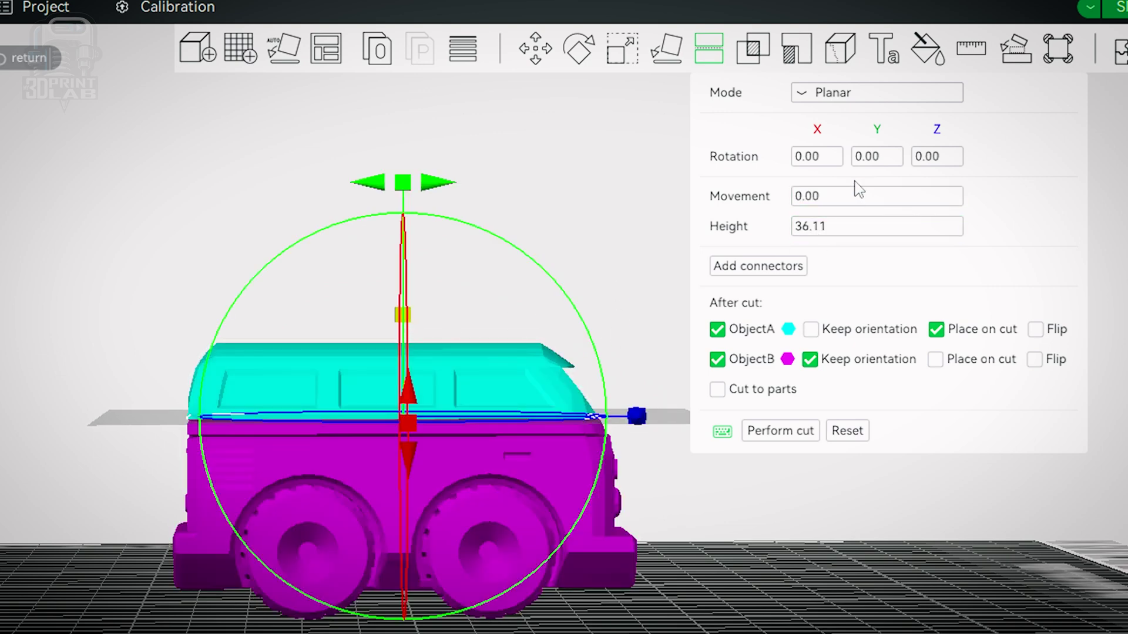
left_click(831, 95)
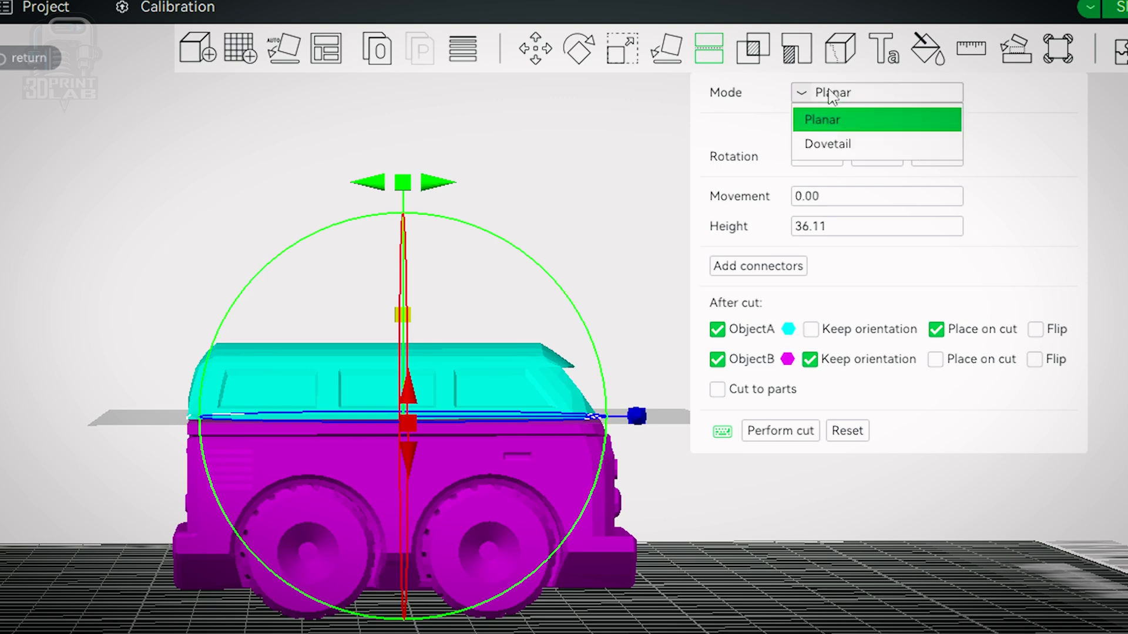
left_click(827, 119)
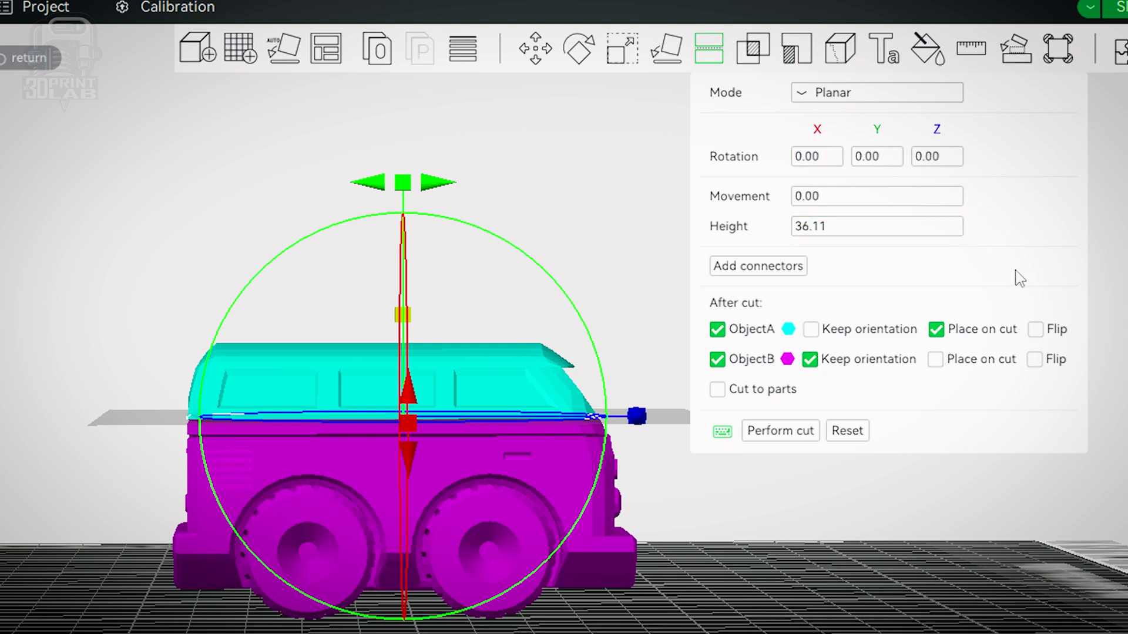
- Start adding connectors with Plug type and Prizm style, viewing the cut face from above
left_click(762, 269)
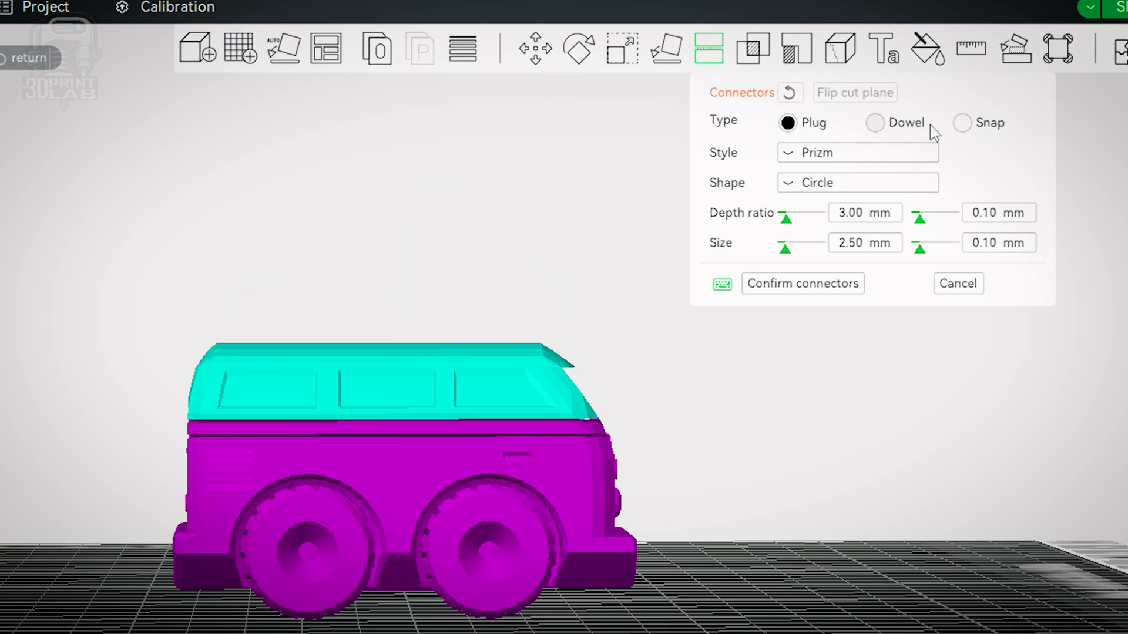
left_click(845, 155)
left_click(845, 156)
scroll(558, 440, "up", 3)
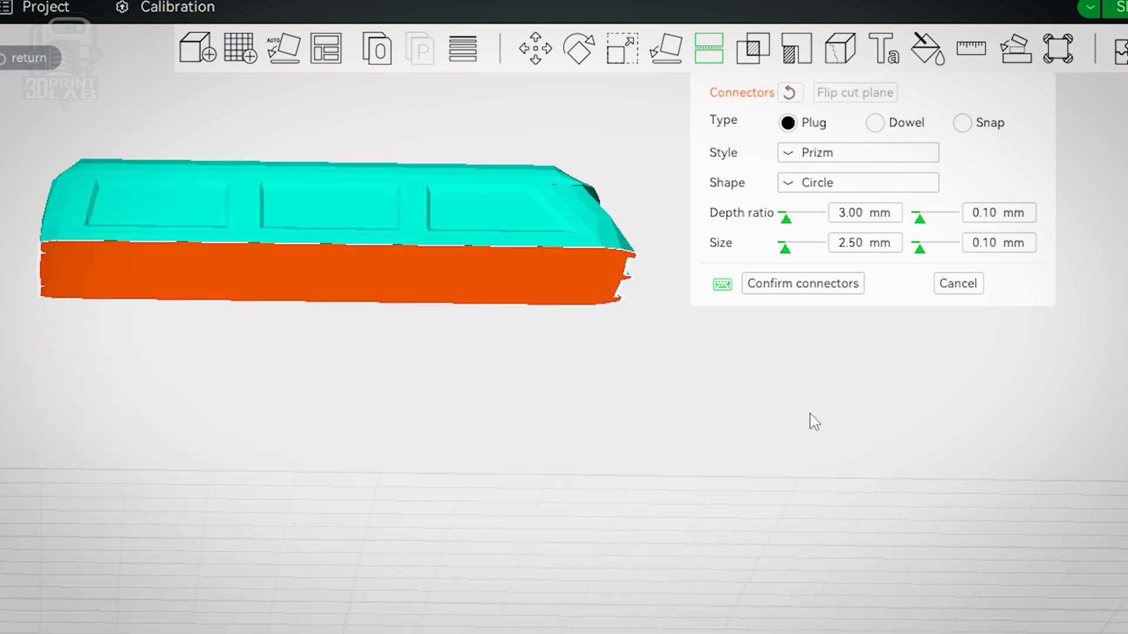
scroll(808, 417, "up", 2)
right_click_drag(602, 339, 712, 519)
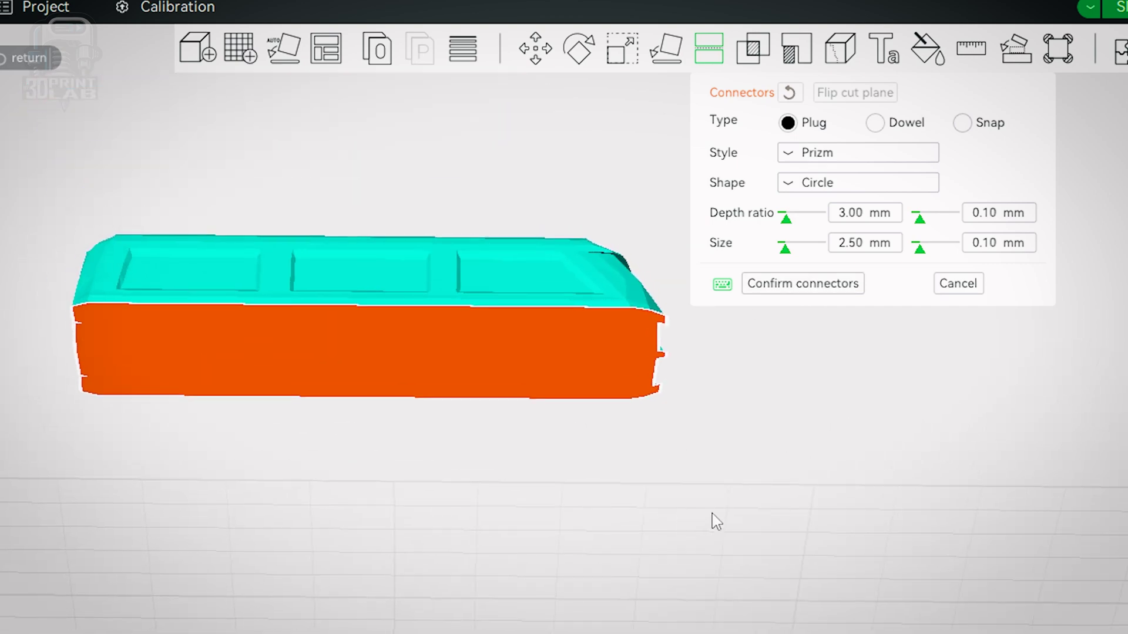
left_click_drag(712, 519, 766, 271)
- Place circular plug connectors along the cut face's top and bottom edges and confirm them
left_click(176, 217)
left_click(329, 221)
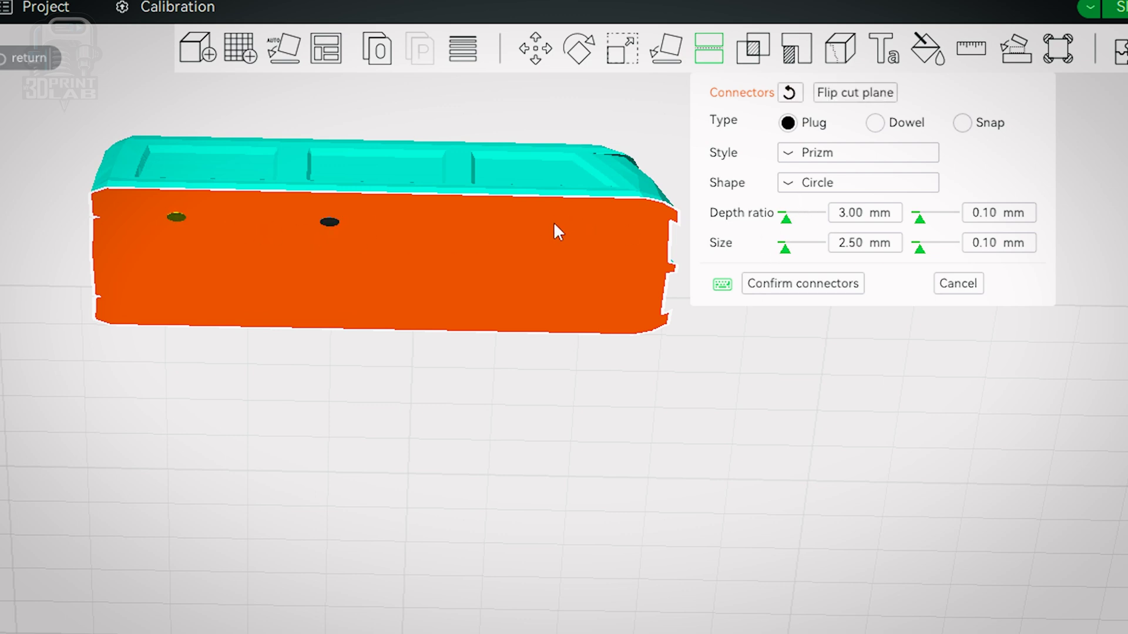
left_click(606, 227)
left_click(603, 305)
left_click(322, 298)
left_click(170, 300)
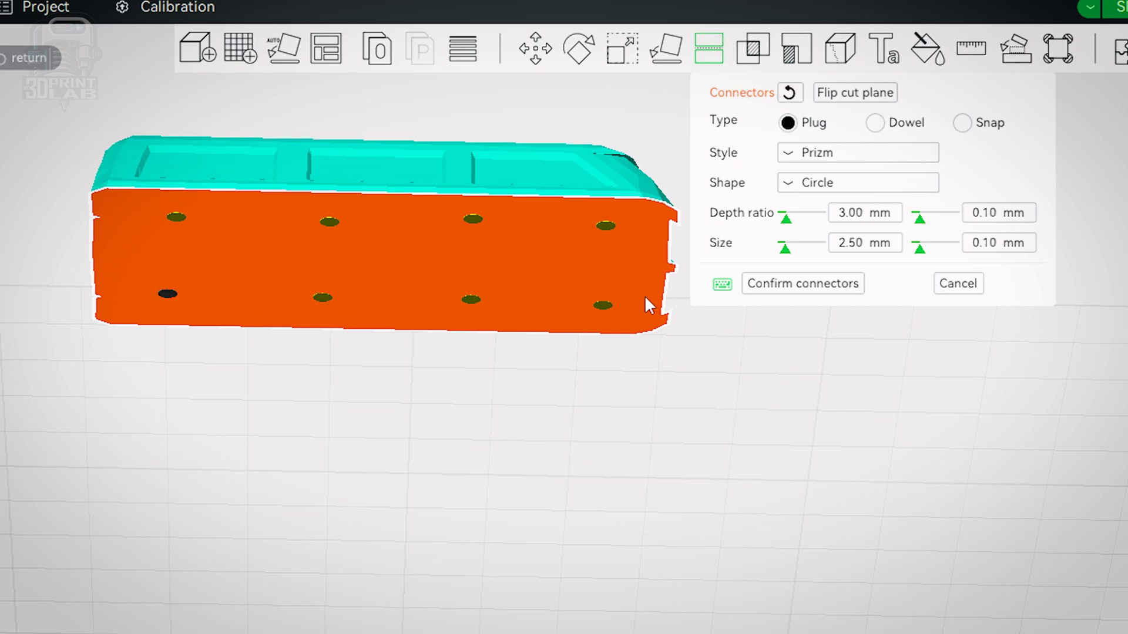
left_click(794, 285)
left_click_drag(742, 558, 885, 518)
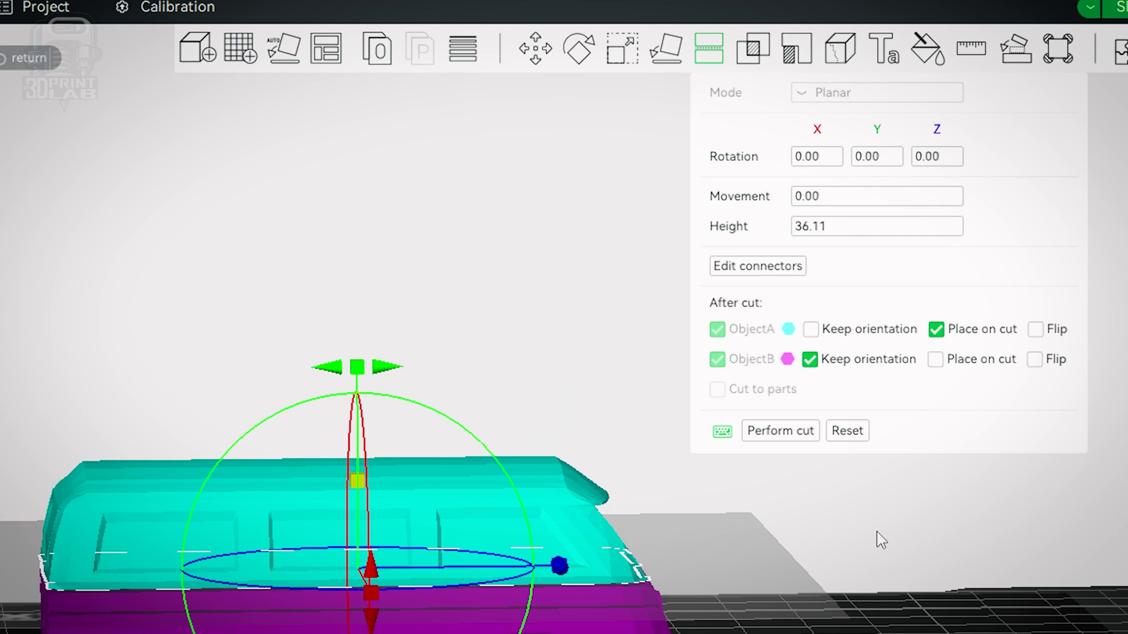
- Compare the roof piece's after-cut orientation options and settle on Keep orientation
left_click(811, 330)
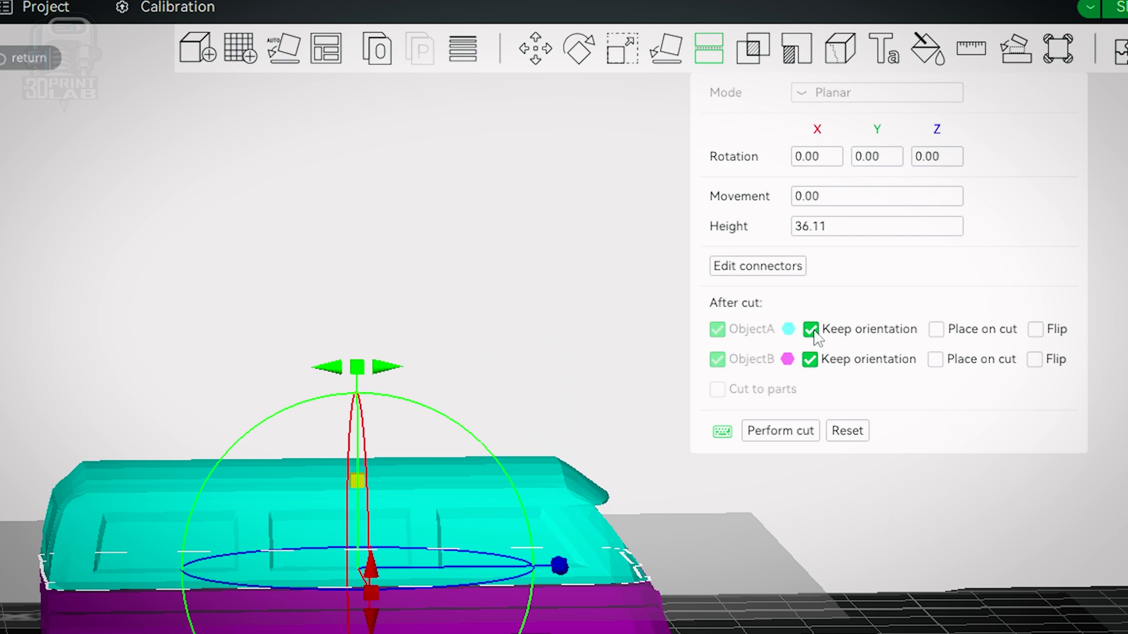
left_click(936, 330)
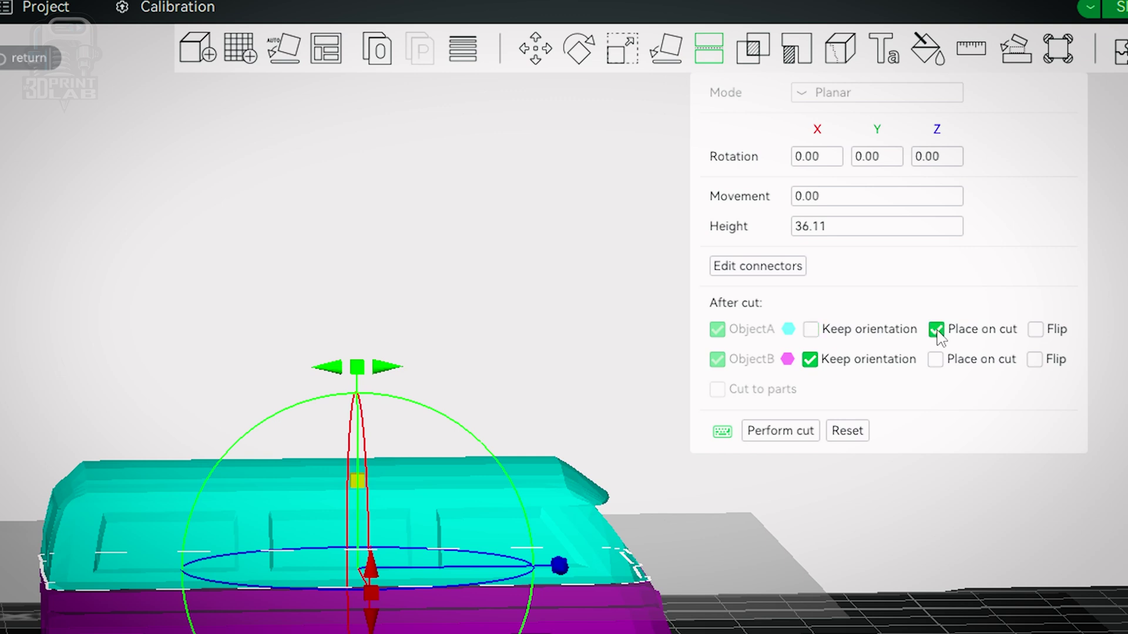
left_click(1034, 332)
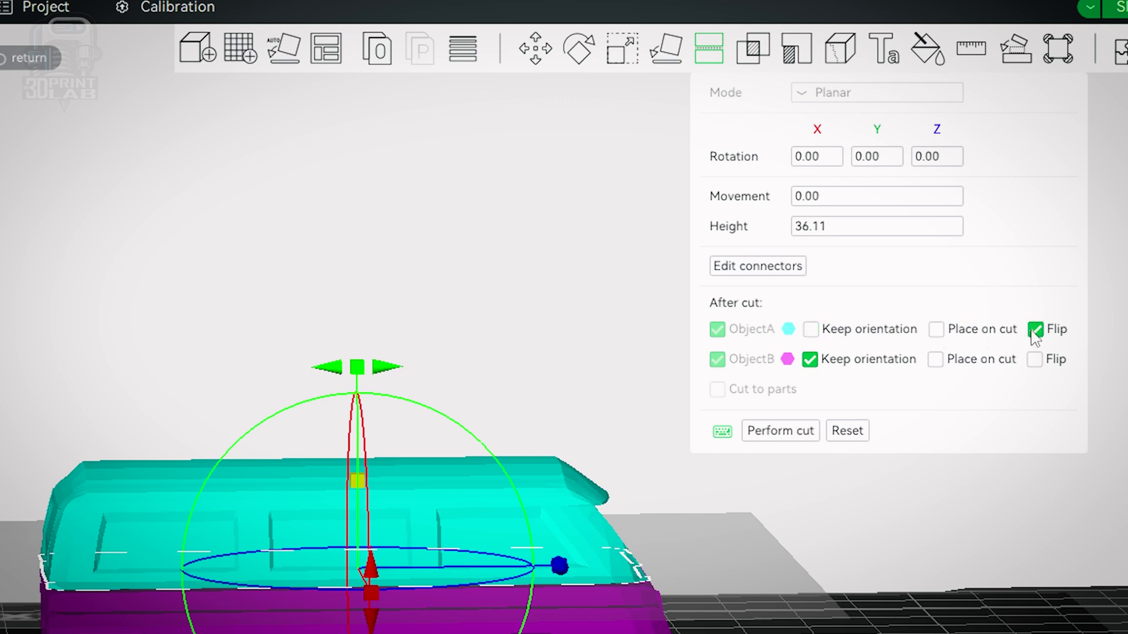
left_click(813, 331)
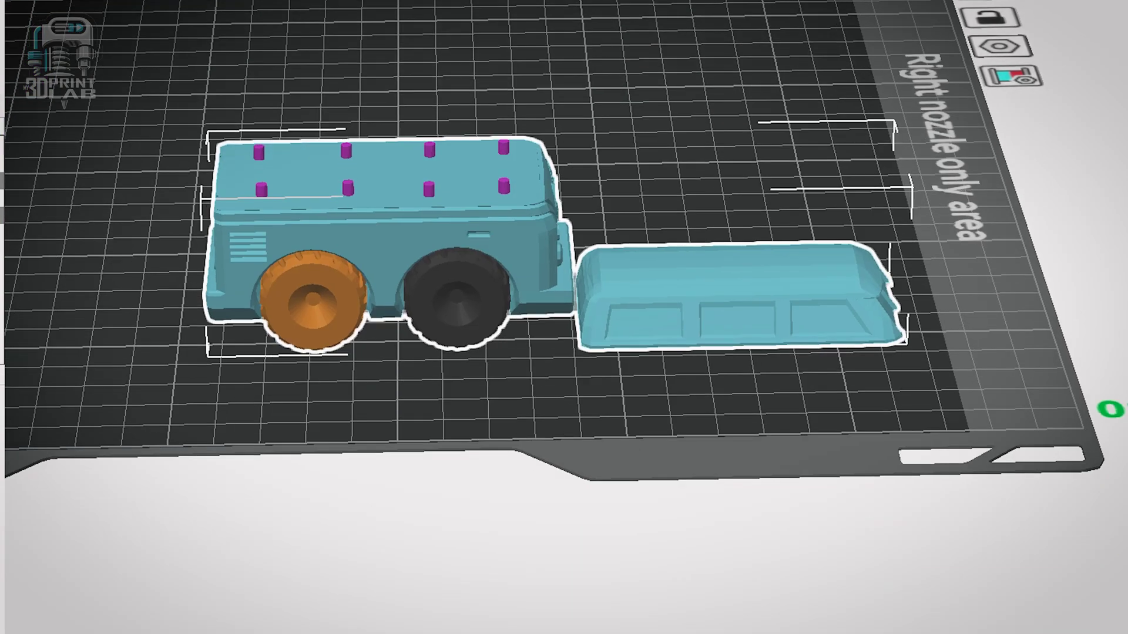
- Select only the cut-off roof piece lying beside the teal bus body
left_click(727, 299)
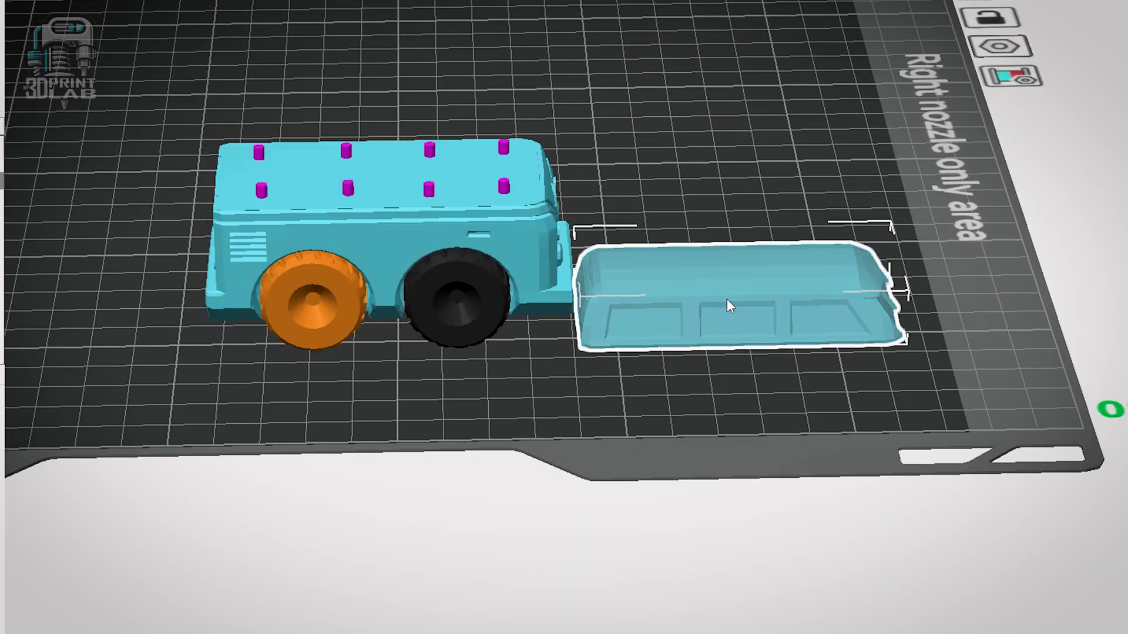